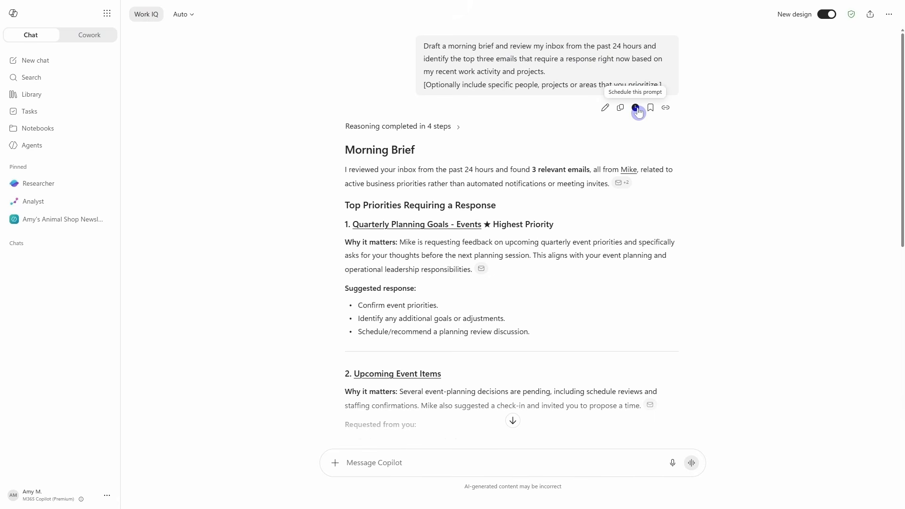
Step: Schedule the morning brief prompt to repeat weekly on Monday through Friday with no end date
left_click(636, 108)
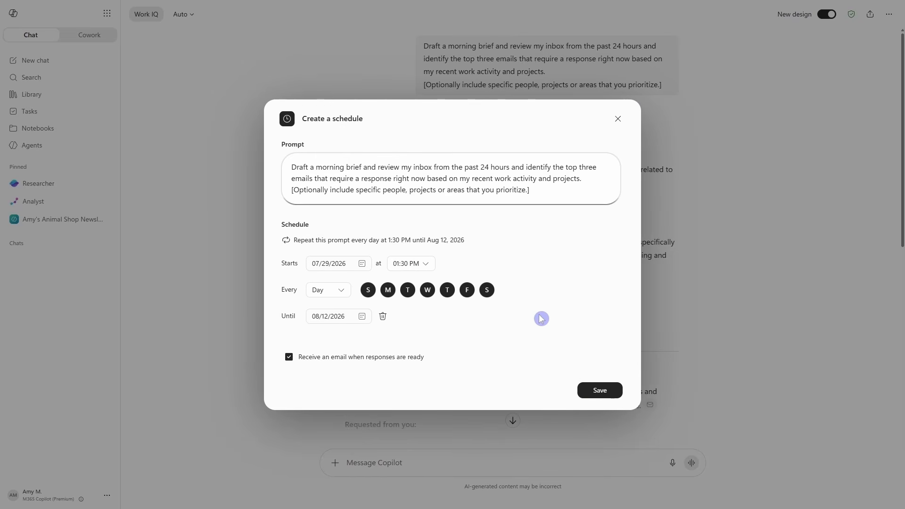
left_click(332, 296)
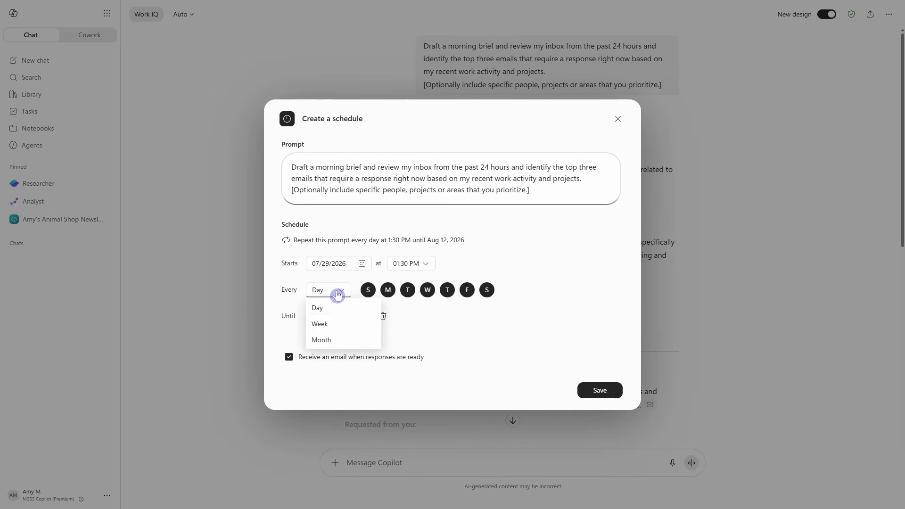
left_click(427, 343)
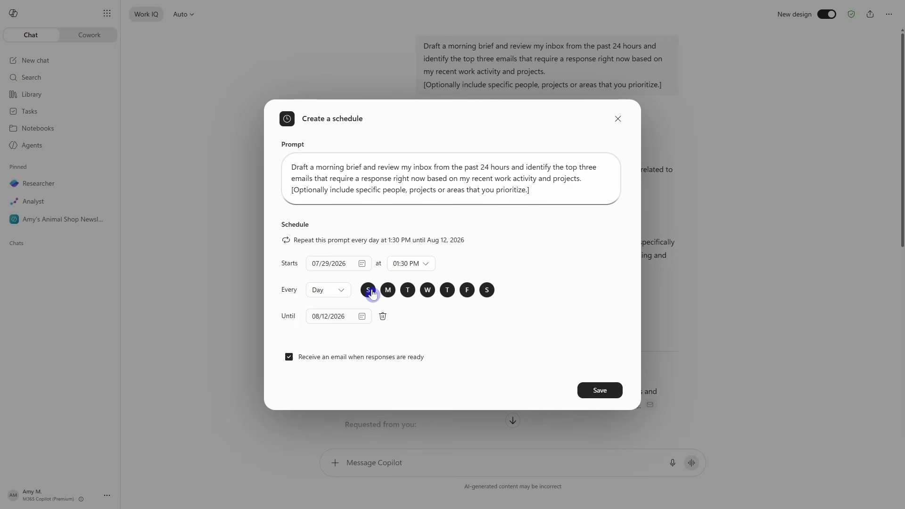
left_click(368, 290)
left_click(488, 295)
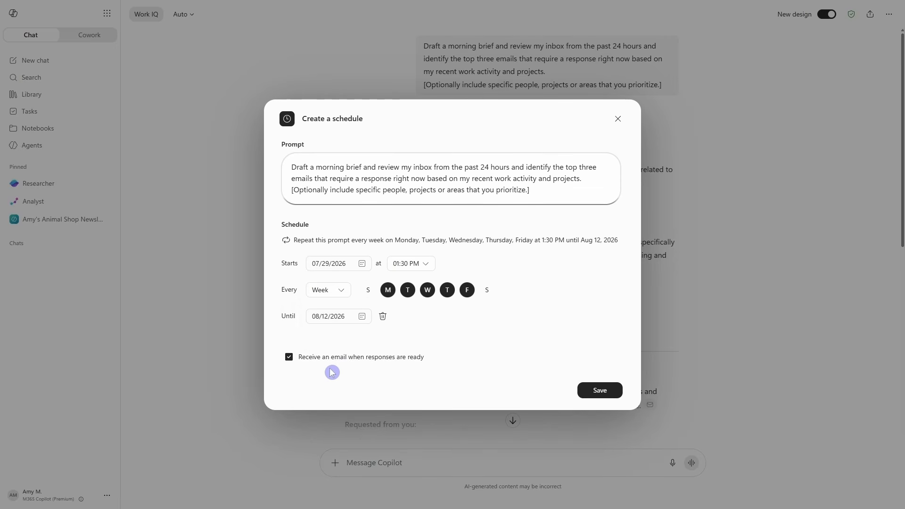
left_click(381, 317)
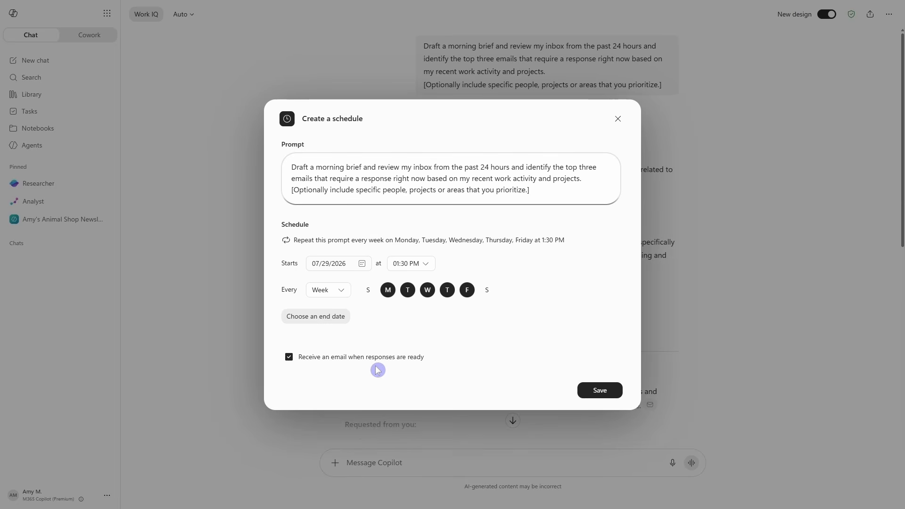
Step: Choose an earlier start time for the scheduled morning brief prompt
left_click(424, 264)
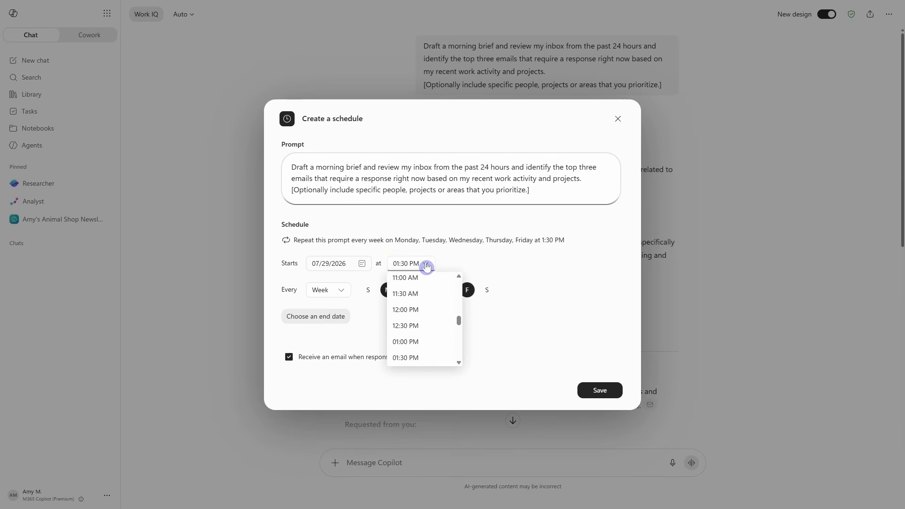
scroll(436, 311, "up", 5)
left_click(438, 309)
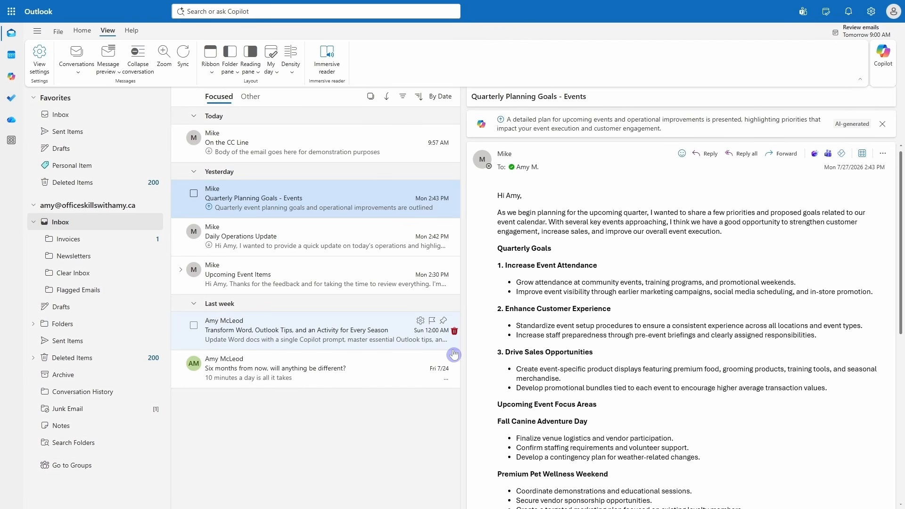
Step: Switch to Outlook and review the high and low priority instructions in Copilot's Prioritize settings
left_click(871, 11)
left_click(207, 148)
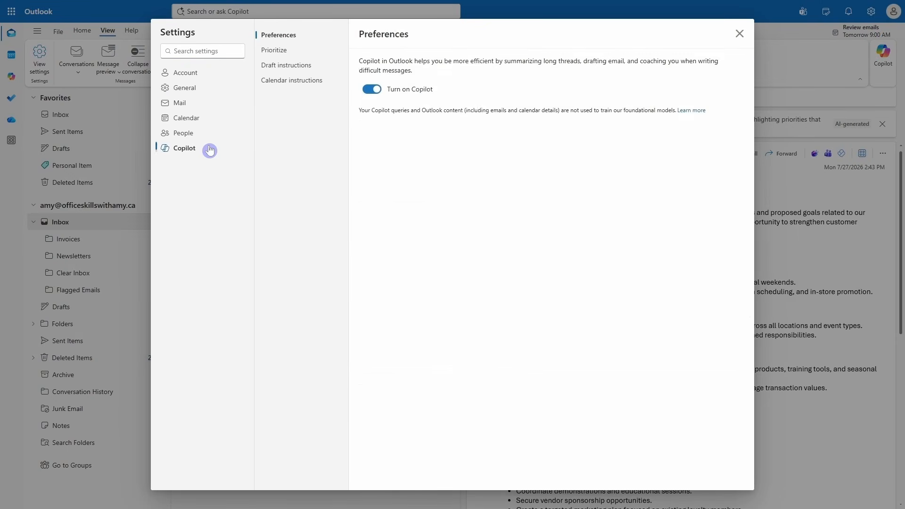
left_click(281, 51)
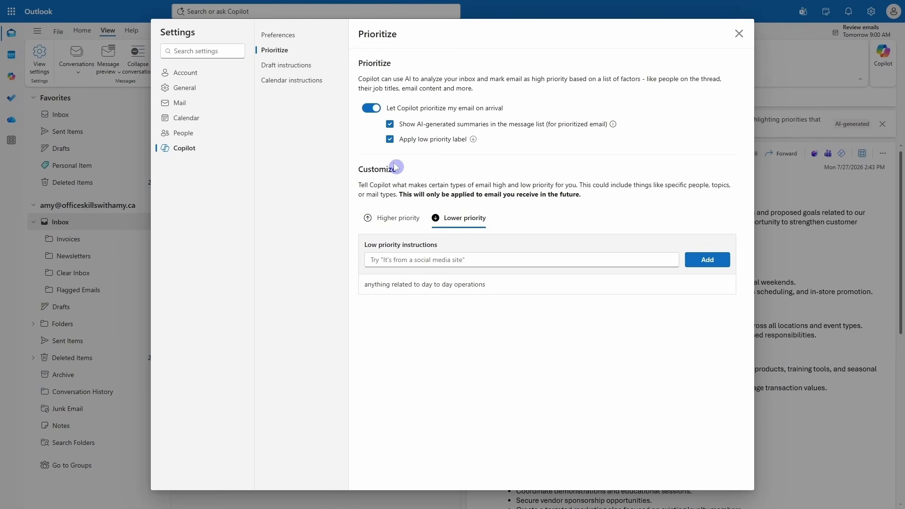
left_click(388, 222)
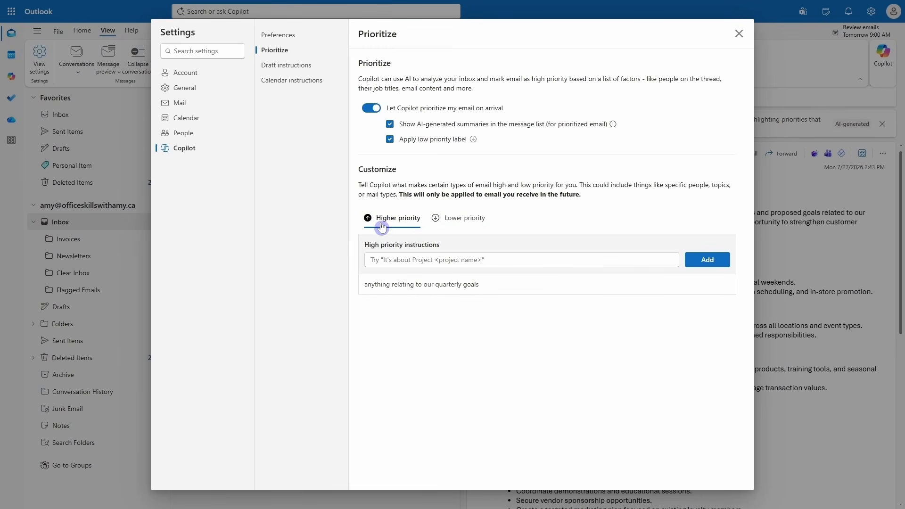
left_click(468, 220)
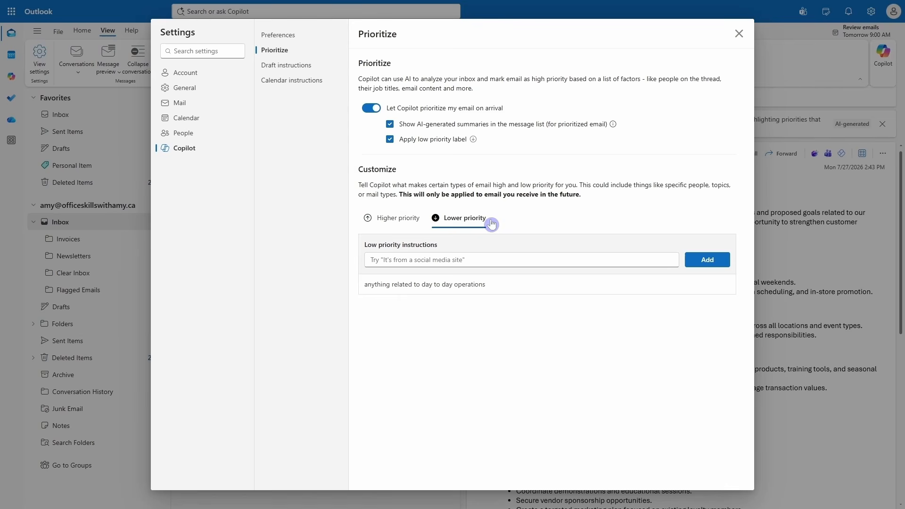
mouse_move(670, 274)
left_click(392, 220)
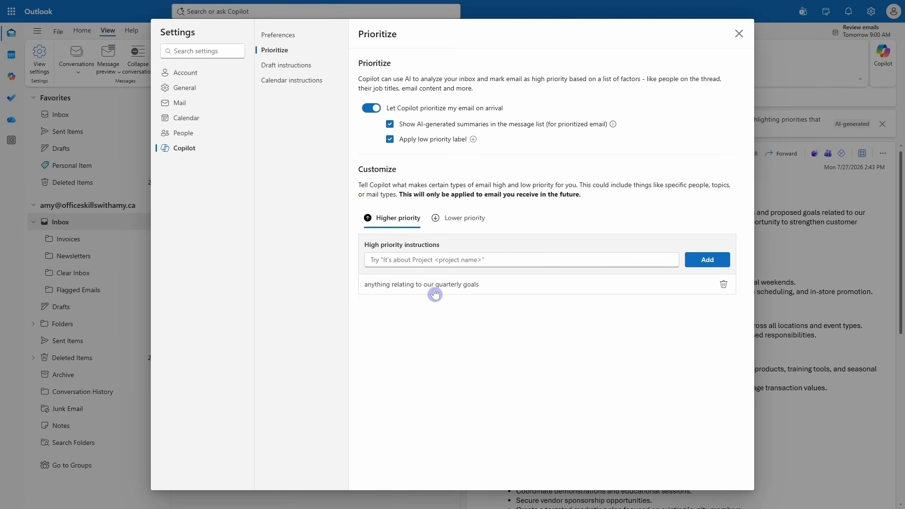
left_click(739, 34)
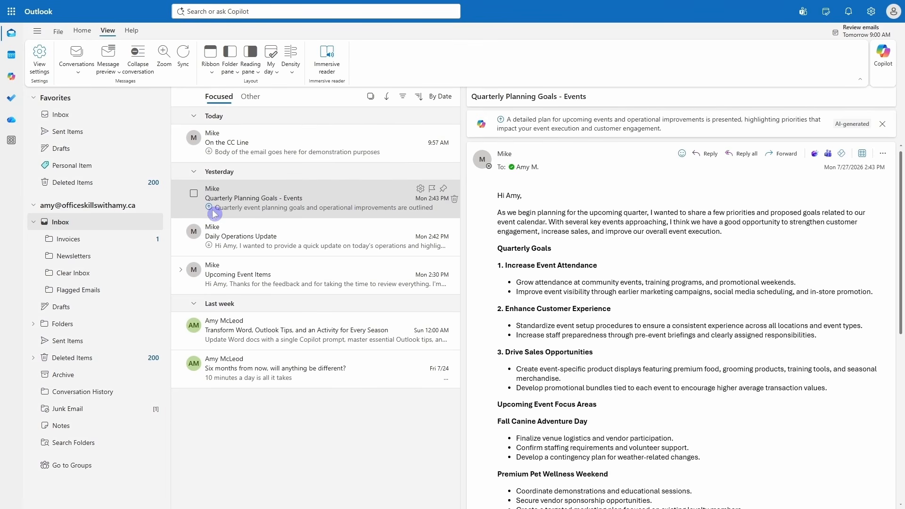
Step: Sort the Focused inbox by priority and open the Quarterly Planning Goals - Events email
left_click(209, 251)
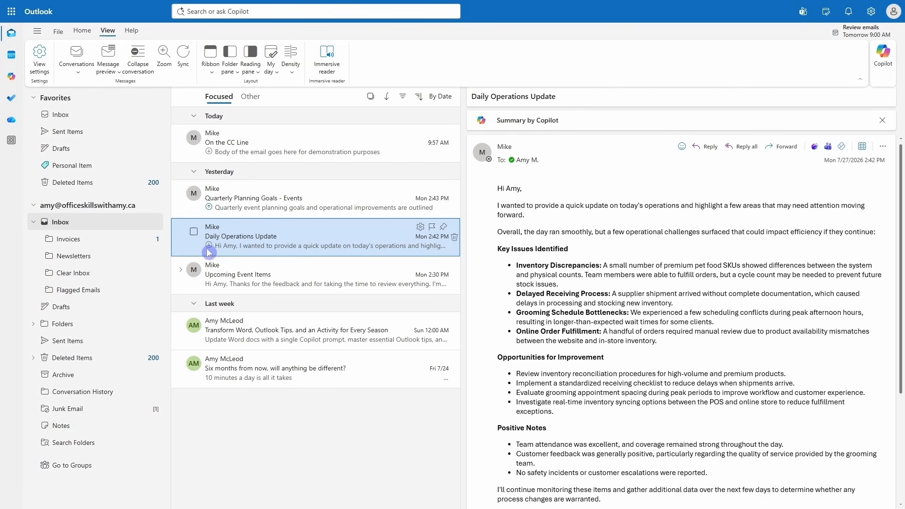
left_click(435, 99)
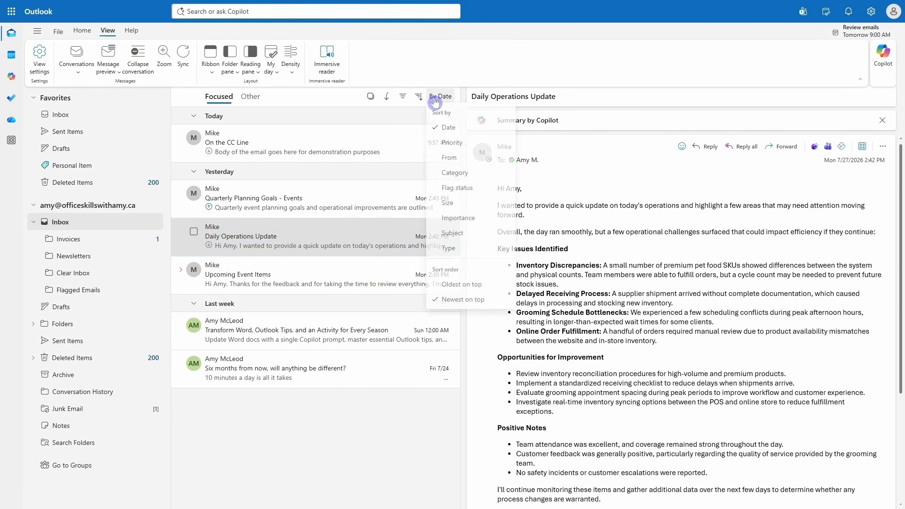
left_click(474, 144)
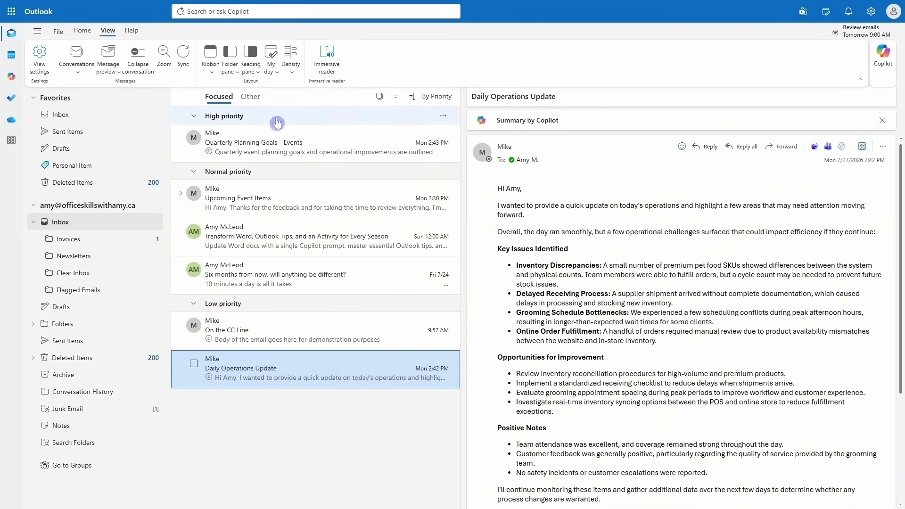
left_click(236, 152)
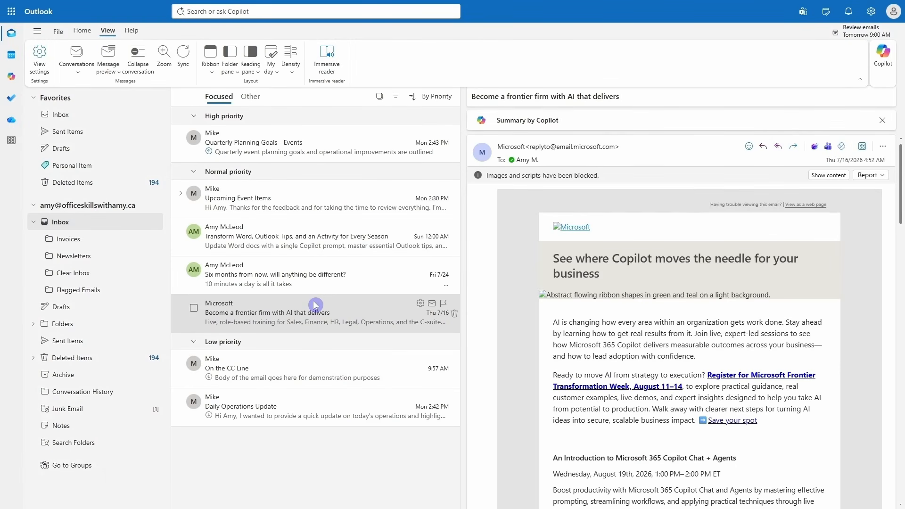
Step: Read the Microsoft email "Become a frontier firm with AI that delivers" down to its footer with the unsubscribe link
left_click(357, 312)
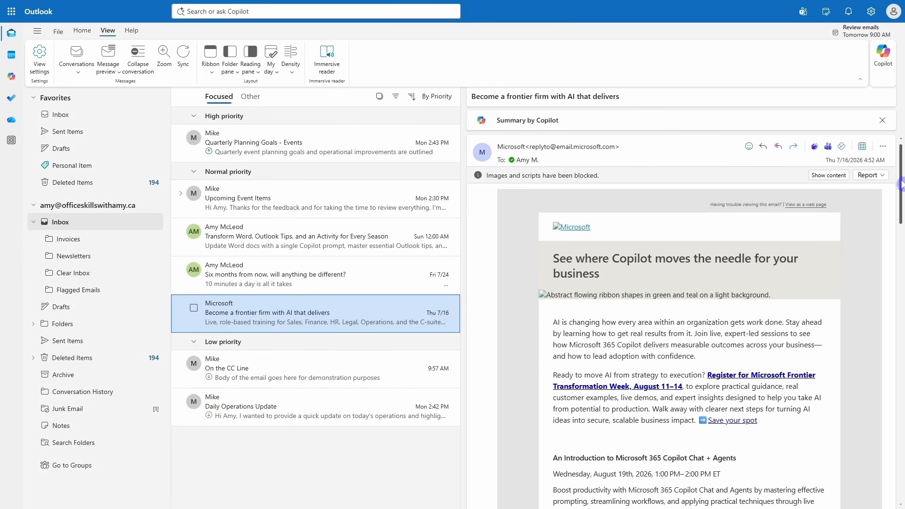
left_click_drag(901, 184, 900, 456)
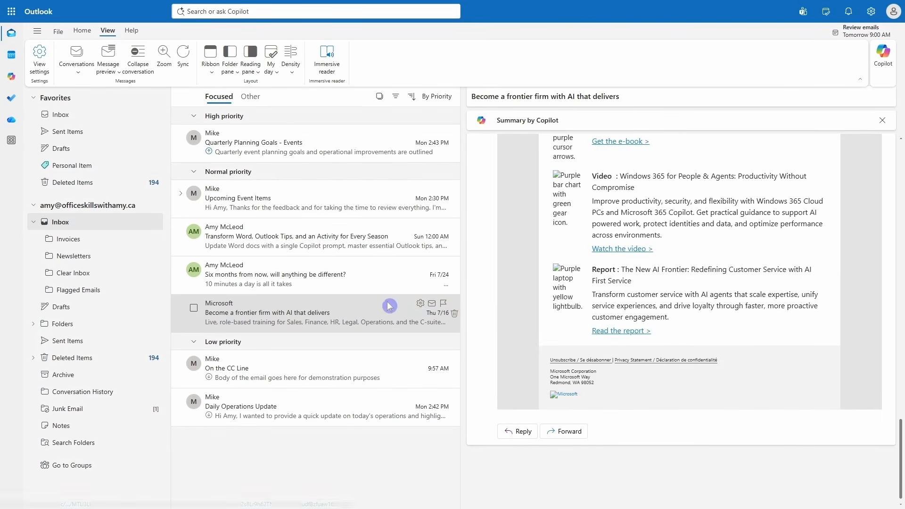
left_click(367, 313)
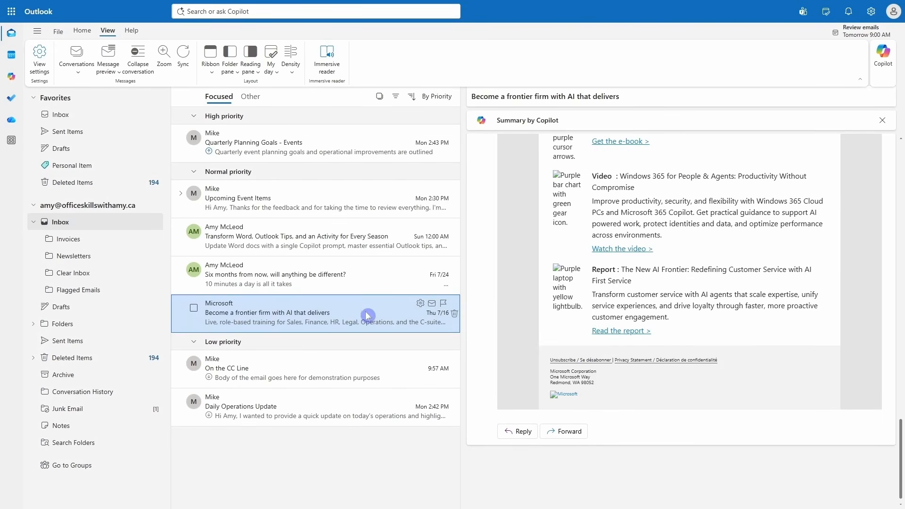
Step: Examine the Report, Block and Ignore options for the Microsoft email without applying any
right_click(336, 315)
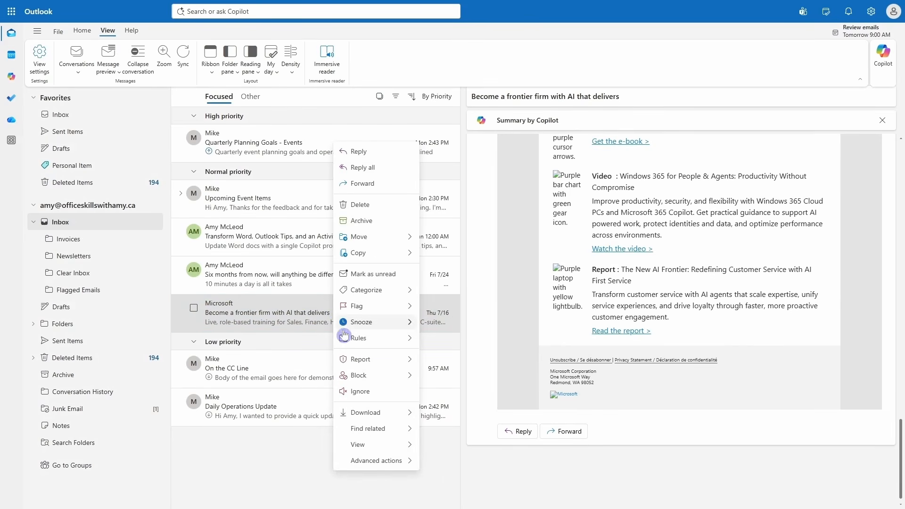
mouse_move(367, 360)
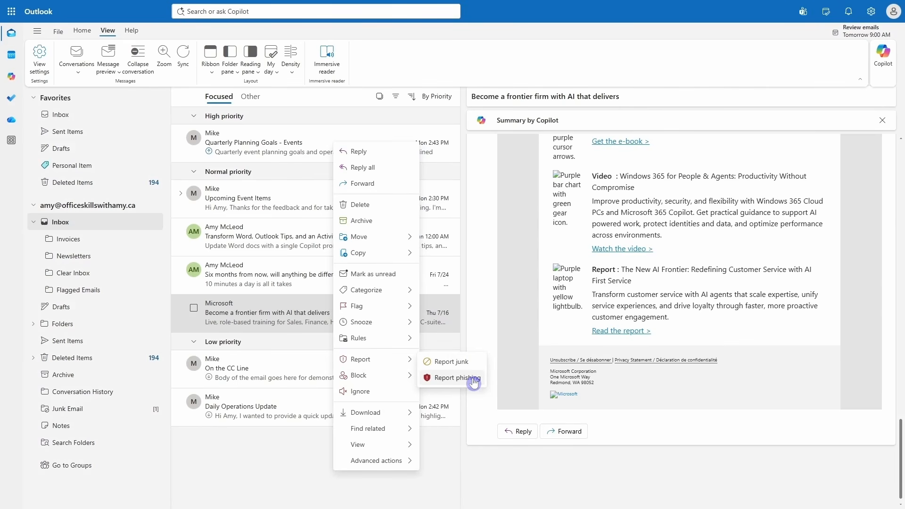
mouse_move(391, 384)
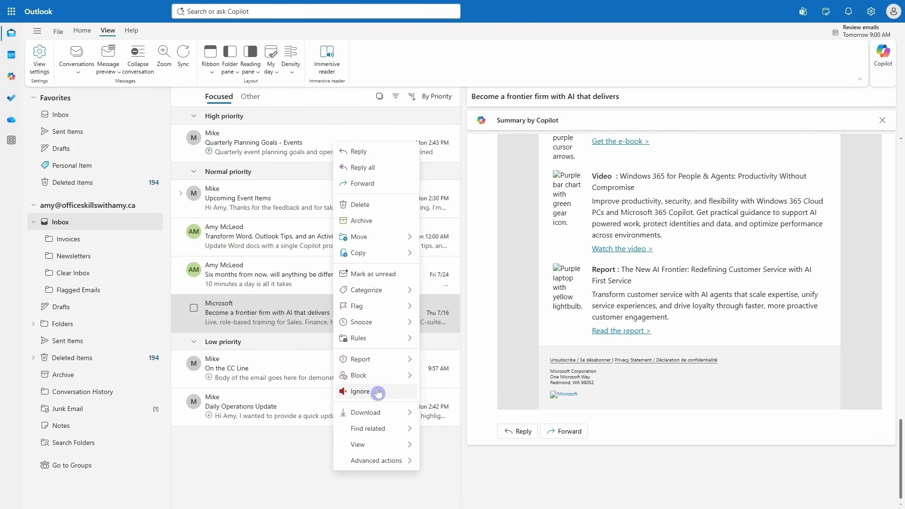
left_click(226, 448)
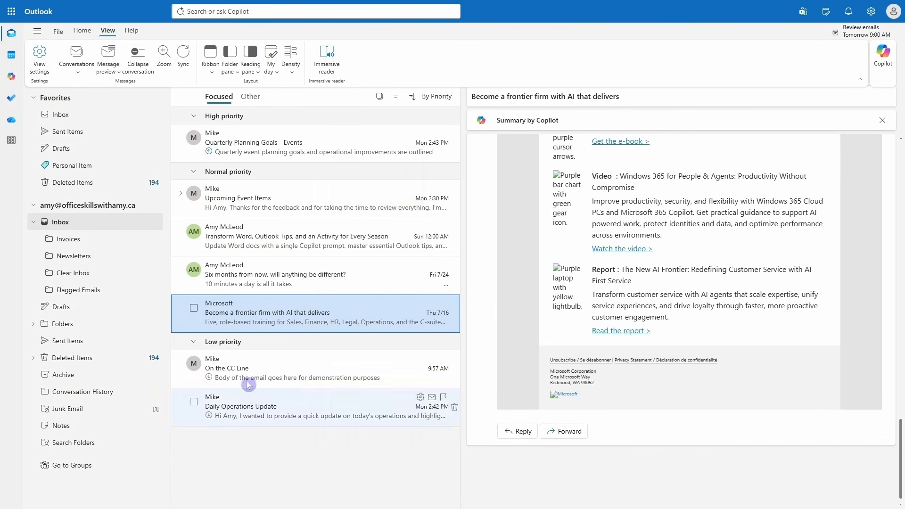
Step: Expand the Upcoming Event Items conversation and look at its Ignore option without applying it
left_click(180, 193)
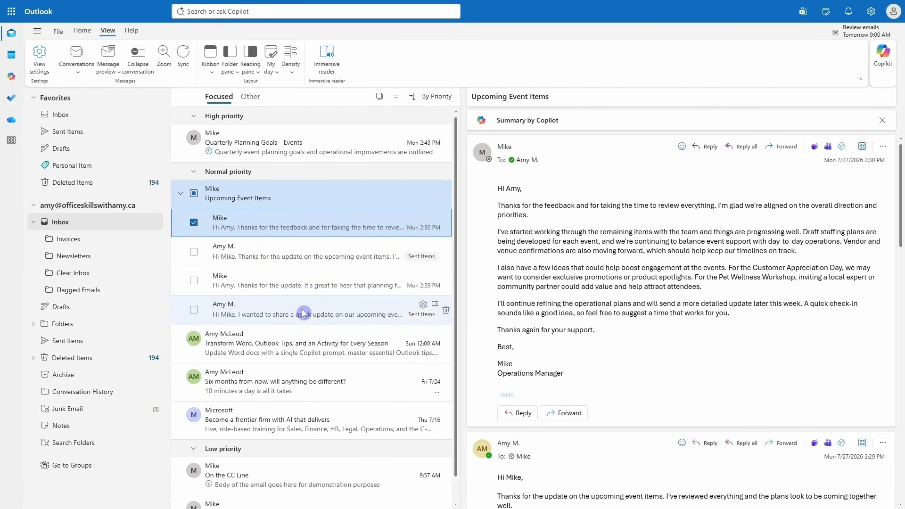
right_click(307, 196)
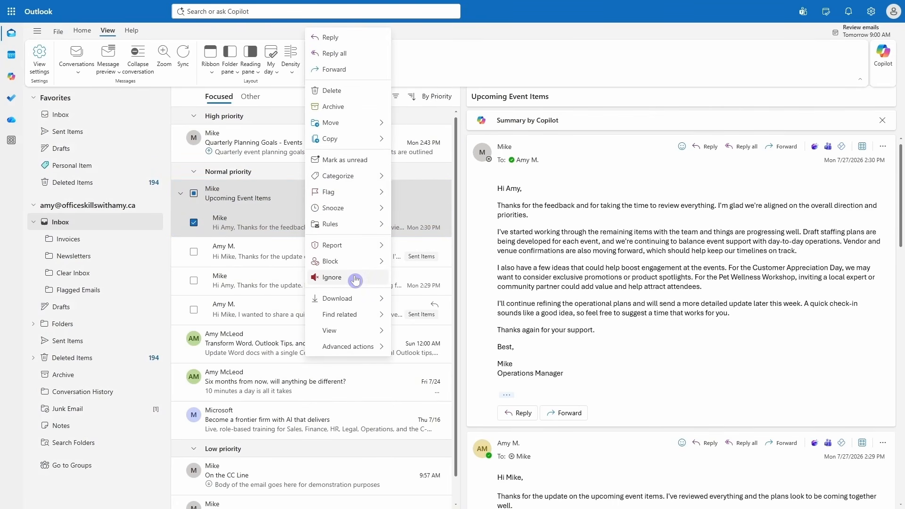
left_click(404, 206)
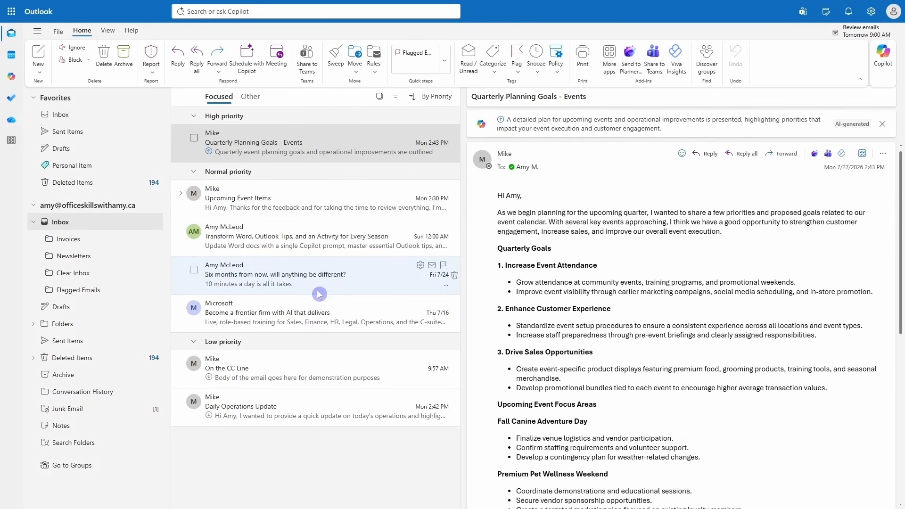
Step: Snooze the Quarterly Planning Goals - Events email until tomorrow, Wednesday at 8:00 AM
left_click(323, 147)
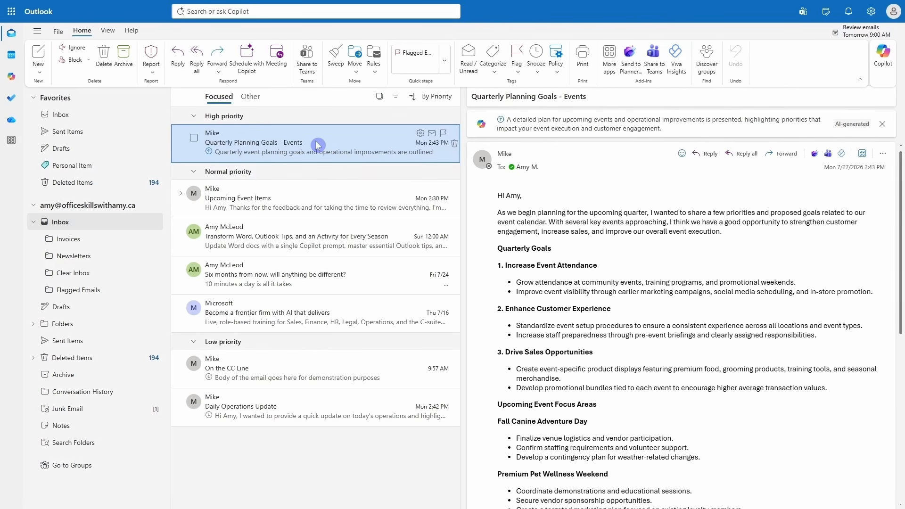
right_click(317, 144)
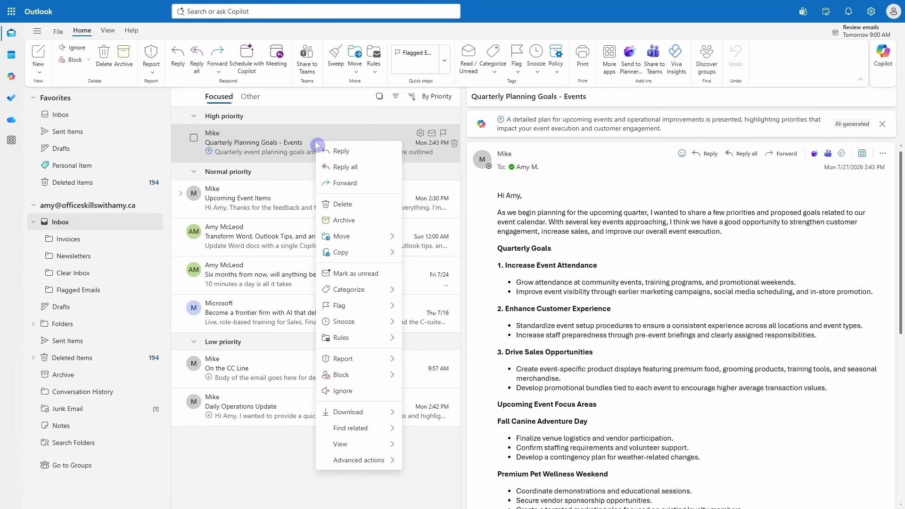
mouse_move(366, 326)
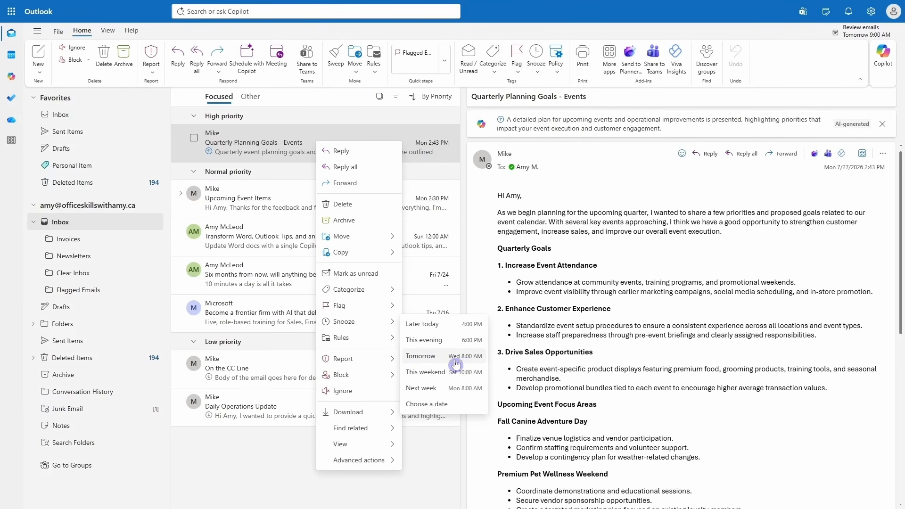
left_click(424, 359)
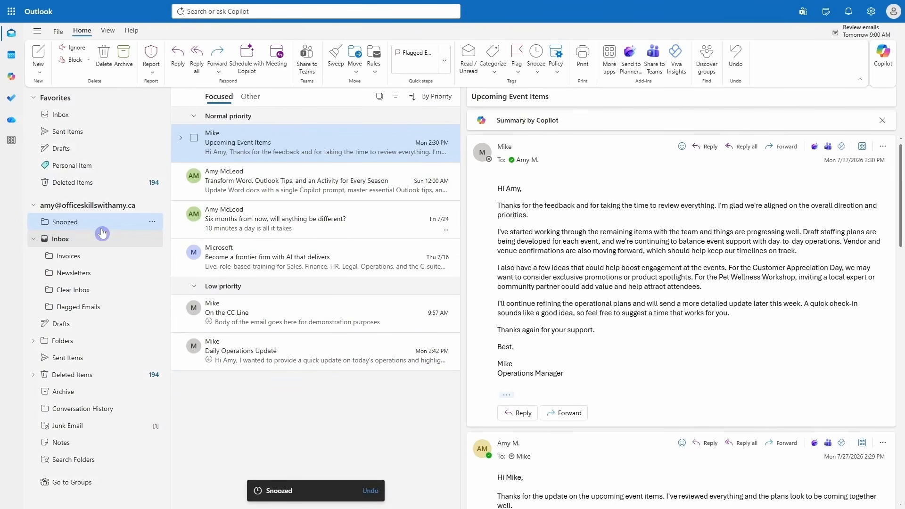
Step: Check the Snoozed folder for the snoozed email and return to the Inbox
left_click(68, 225)
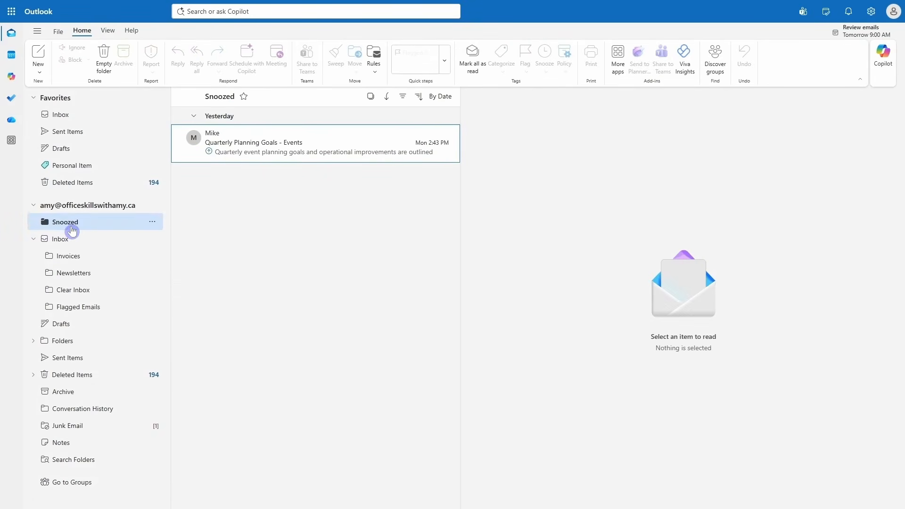
left_click(68, 242)
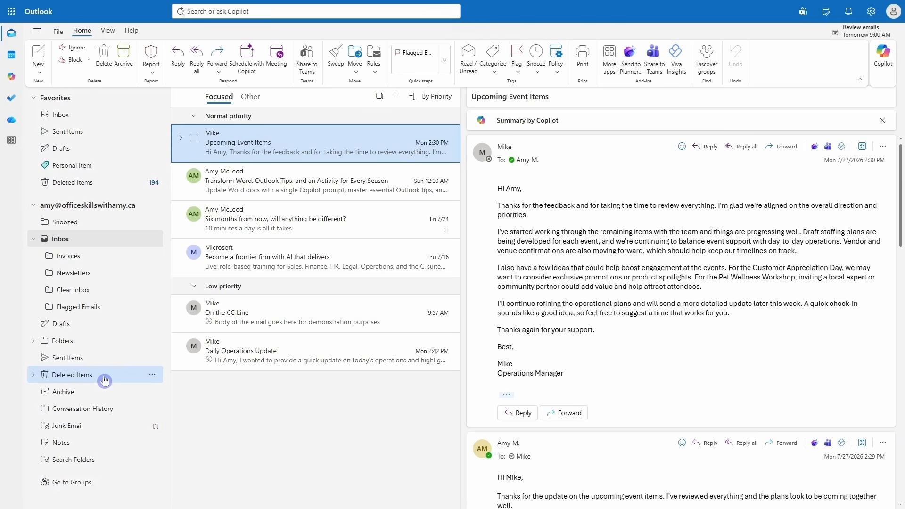
left_click(151, 378)
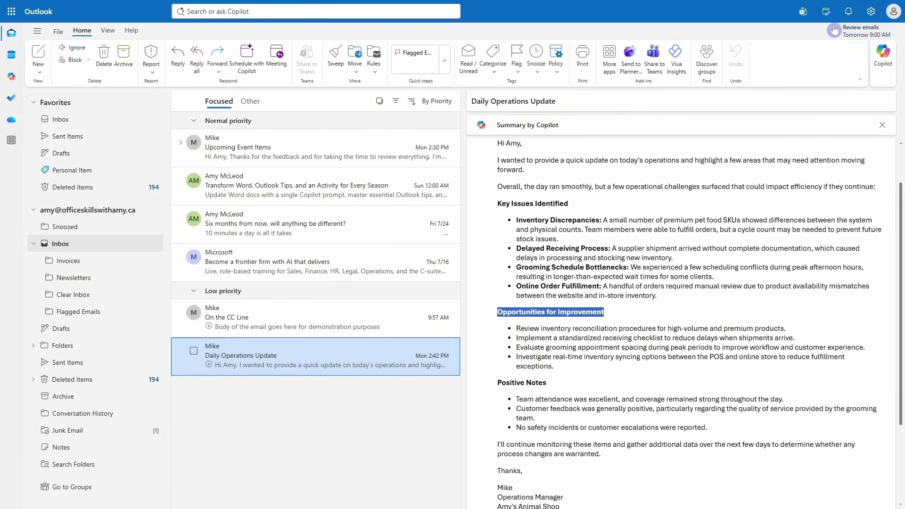
Step: Show the To Do list beside the Inbox and add the Daily Operations Update email to it as a task
left_click(824, 14)
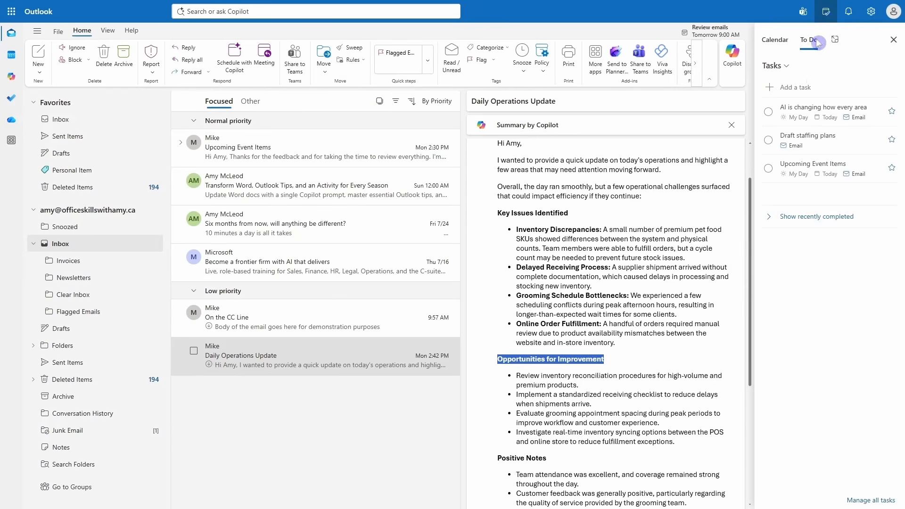
left_click(267, 359)
left_click_drag(267, 360, 821, 248)
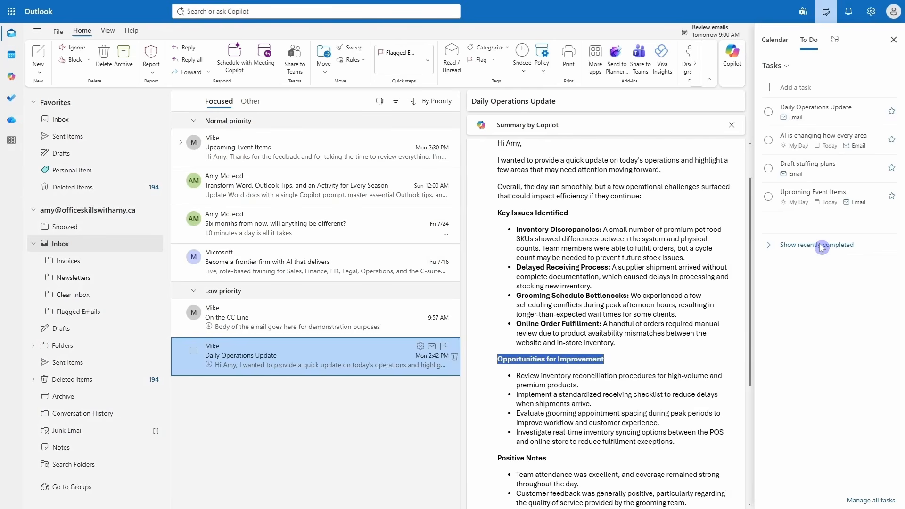
Step: Open the Daily Operations Update task in the full Tasks list, view its linked email, and close the email window
left_click(13, 100)
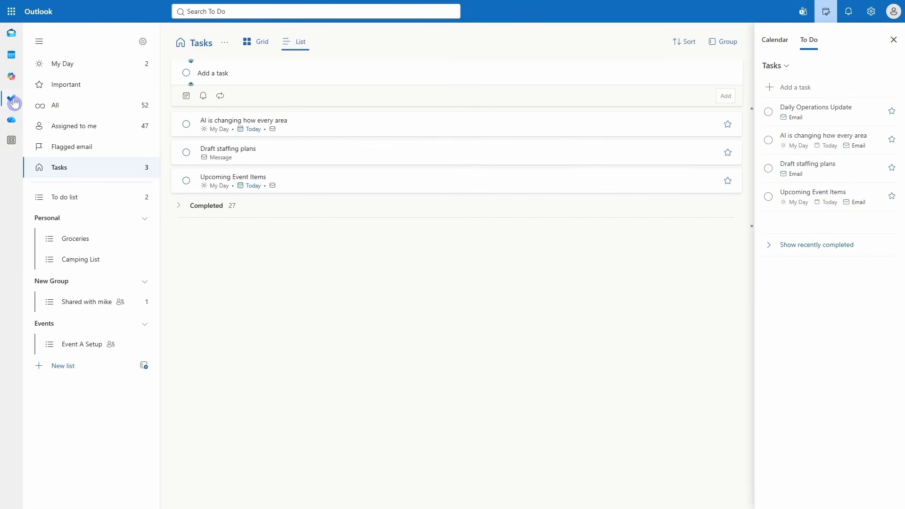
left_click(60, 174)
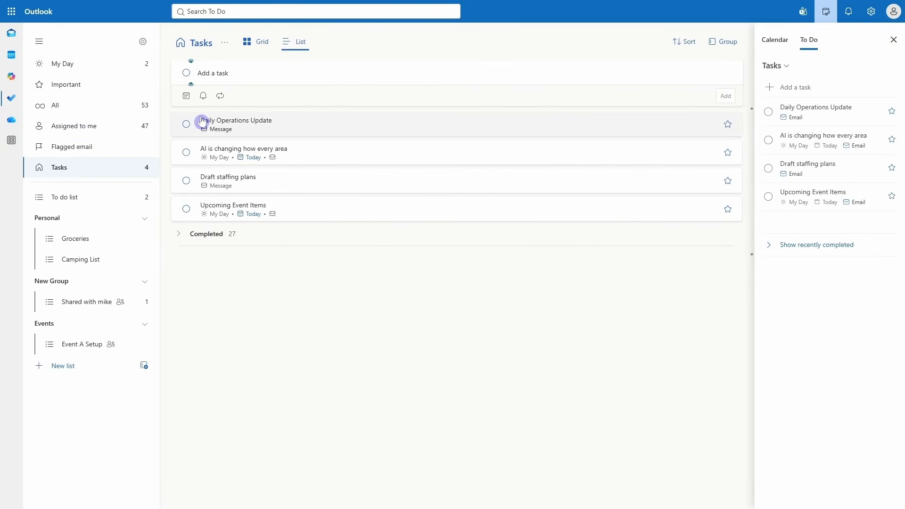
left_click(284, 127)
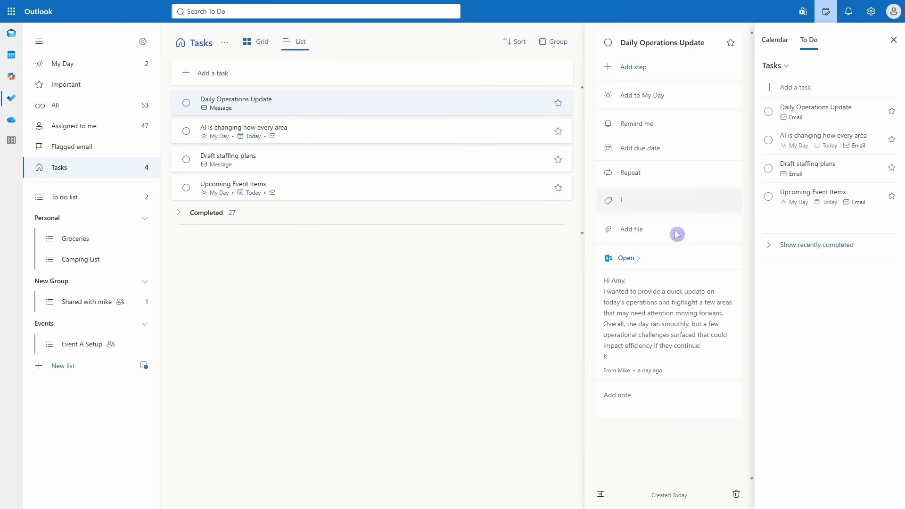
left_click(625, 259)
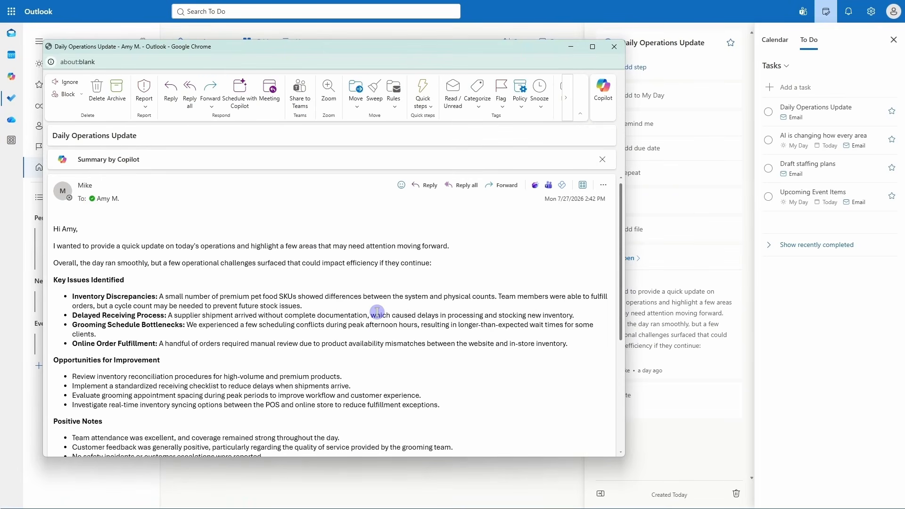
left_click(614, 48)
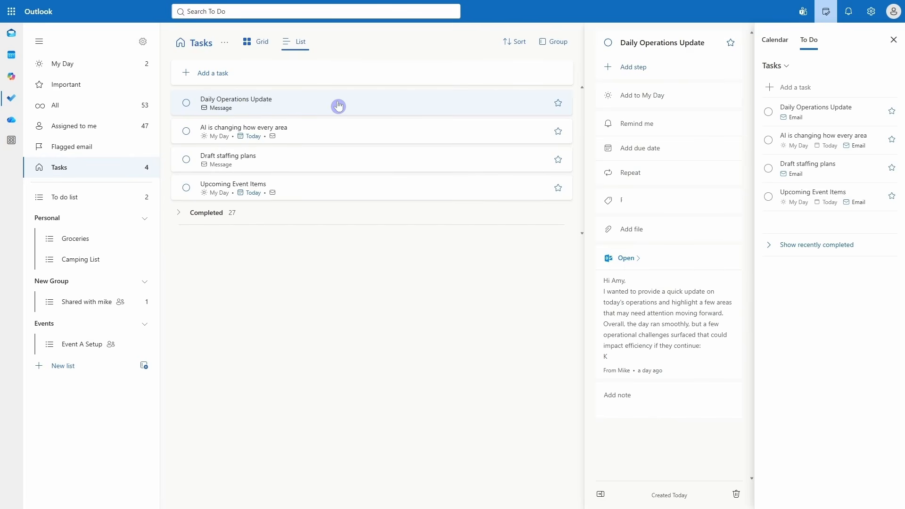
Step: Set the Daily Operations Update task's due date to today and view the My Day list
left_click(639, 153)
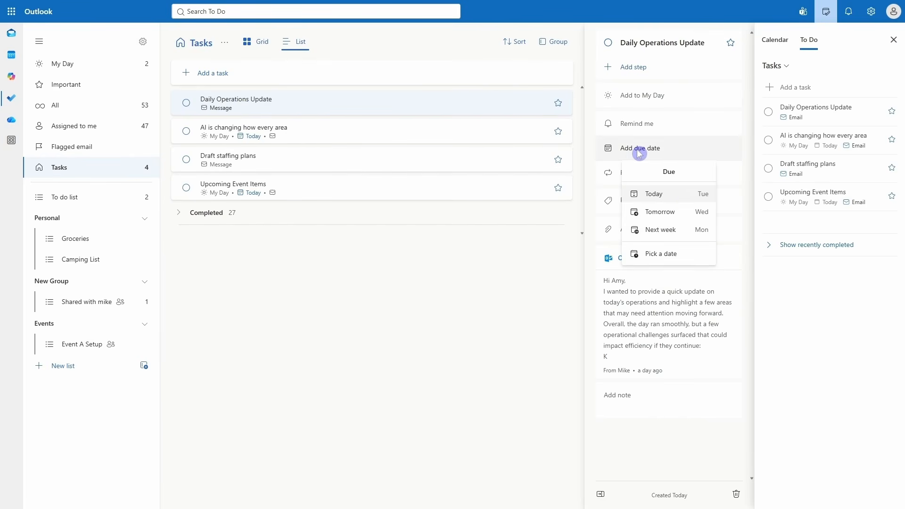
left_click(681, 196)
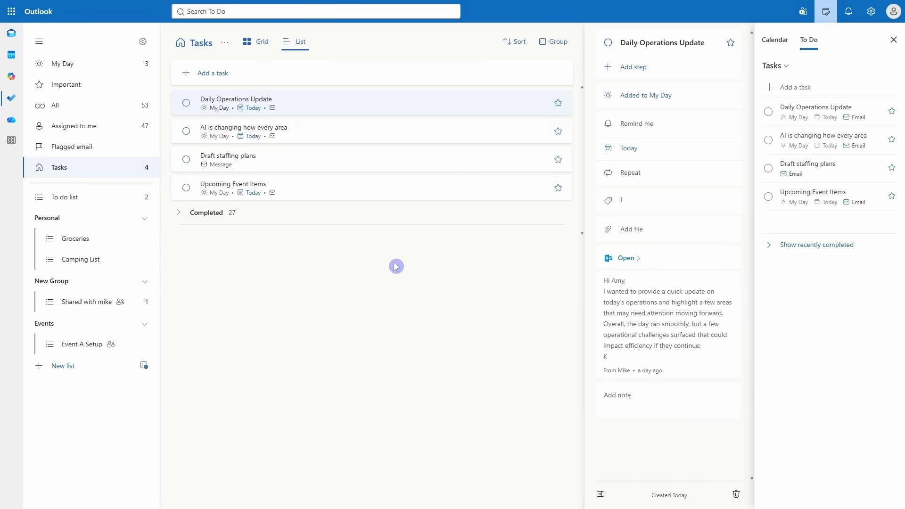
left_click(102, 70)
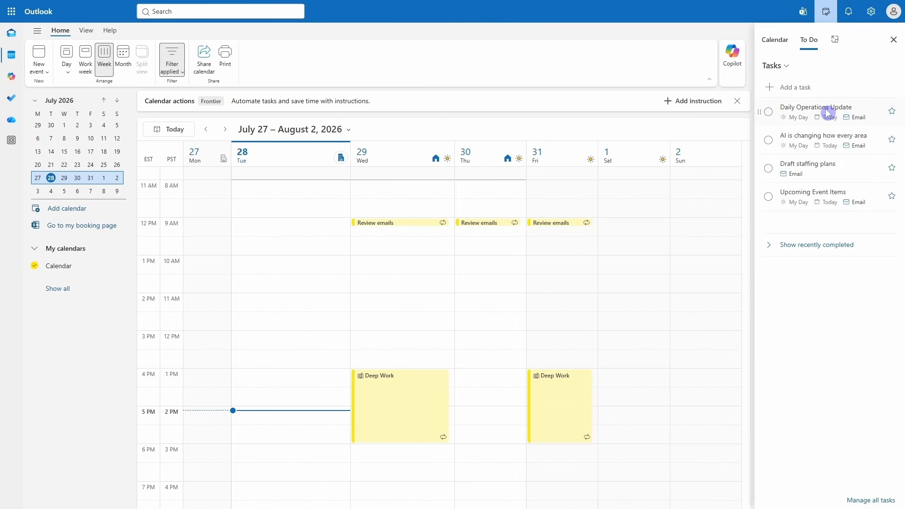
Step: Schedule the Daily Operations Update task in the calendar on Thursday, July 30, from 10:00 AM to 11:00 AM
left_click_drag(828, 113, 486, 265)
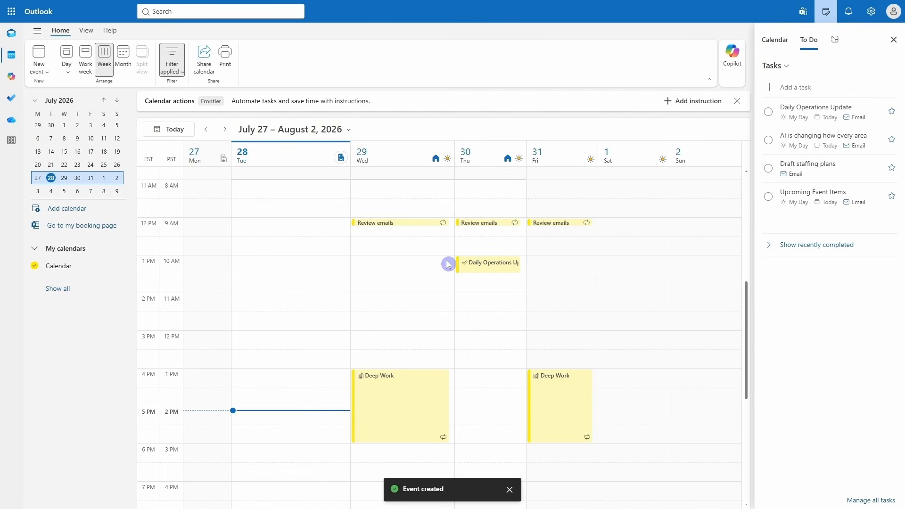
left_click(489, 266)
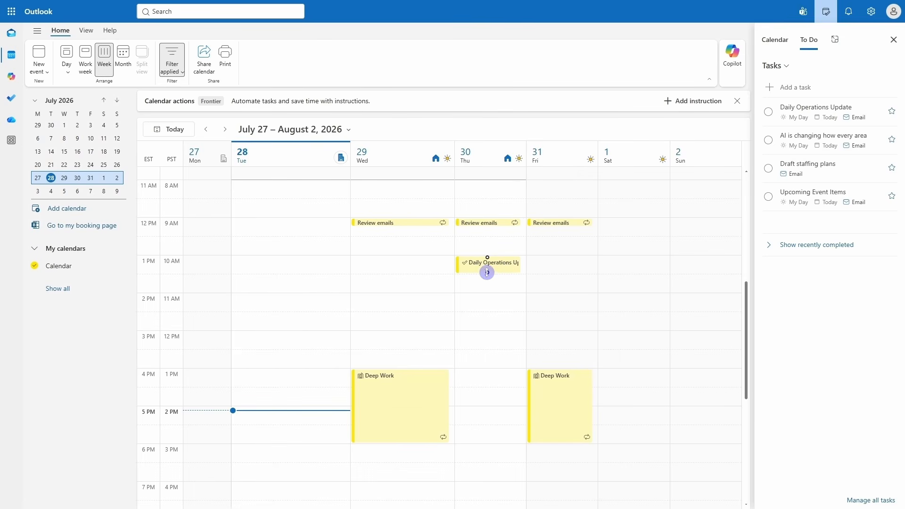
left_click_drag(487, 272, 488, 283)
left_click_drag(488, 283, 489, 284)
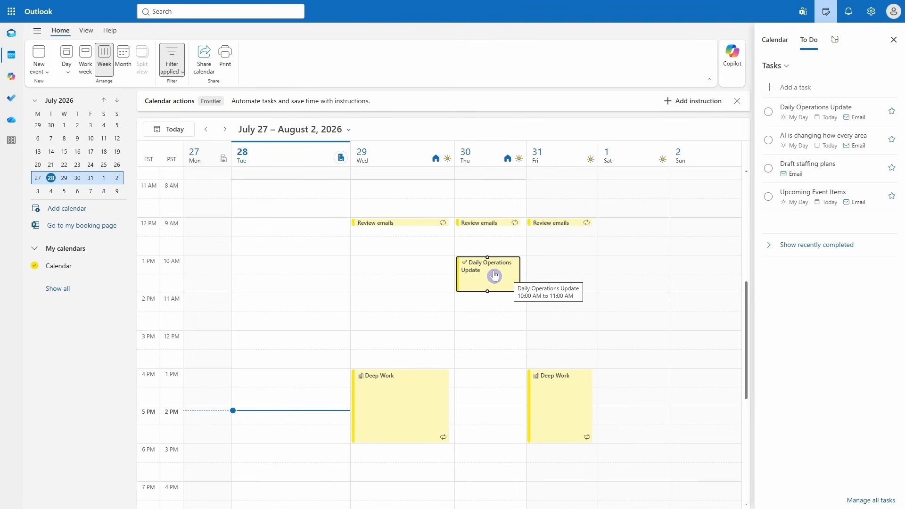
Step: Check the recurring Review emails and Deep Work blocks in the week's calendar
left_click(406, 225)
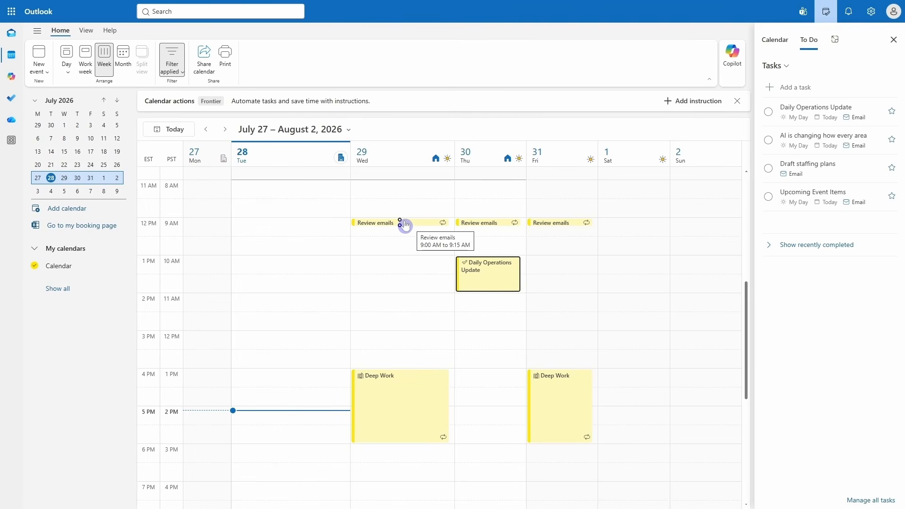
left_click(560, 225)
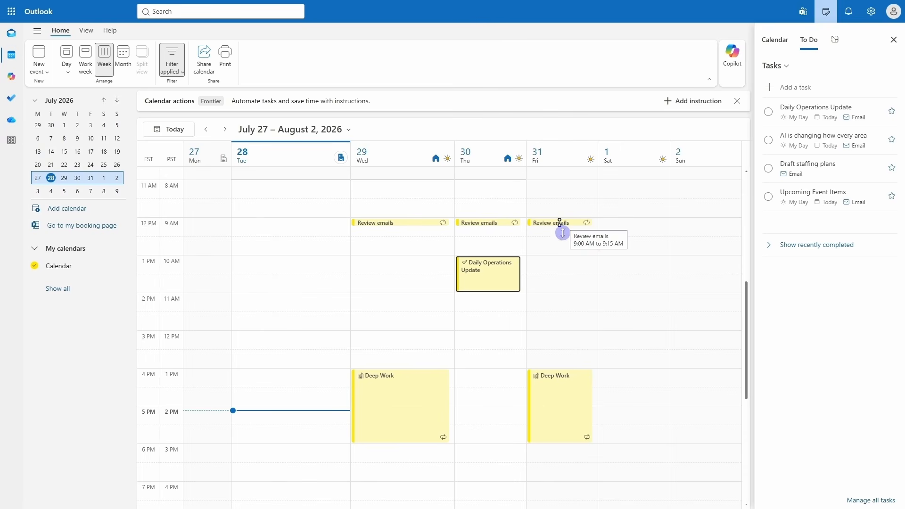
left_click(415, 383)
left_click(577, 399)
left_click(371, 408)
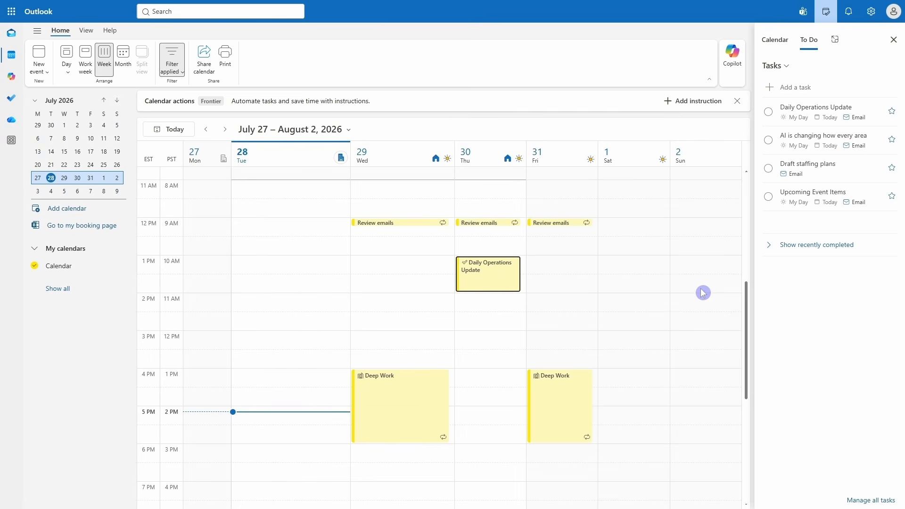
Step: Ask Copilot in the calendar to create a recurring Monday to Friday event to review emails at 12 pm for 15 minutes
left_click(731, 55)
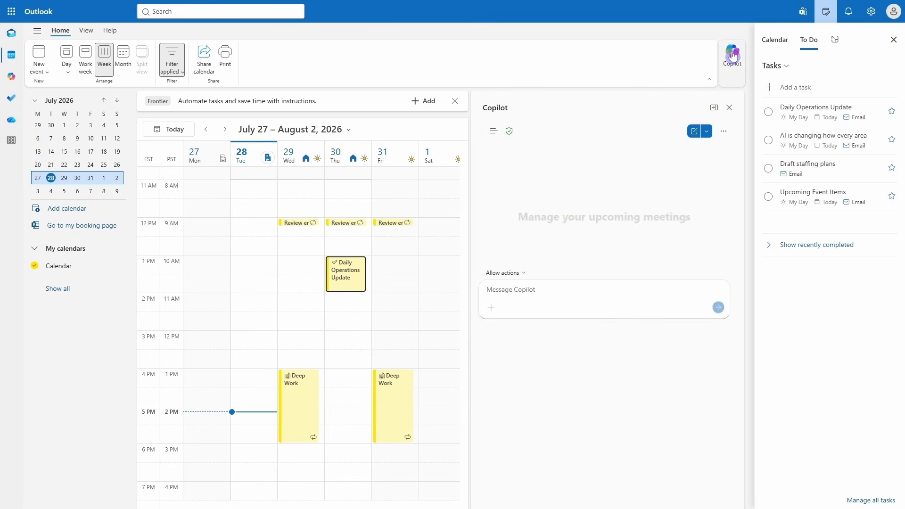
left_click(548, 289)
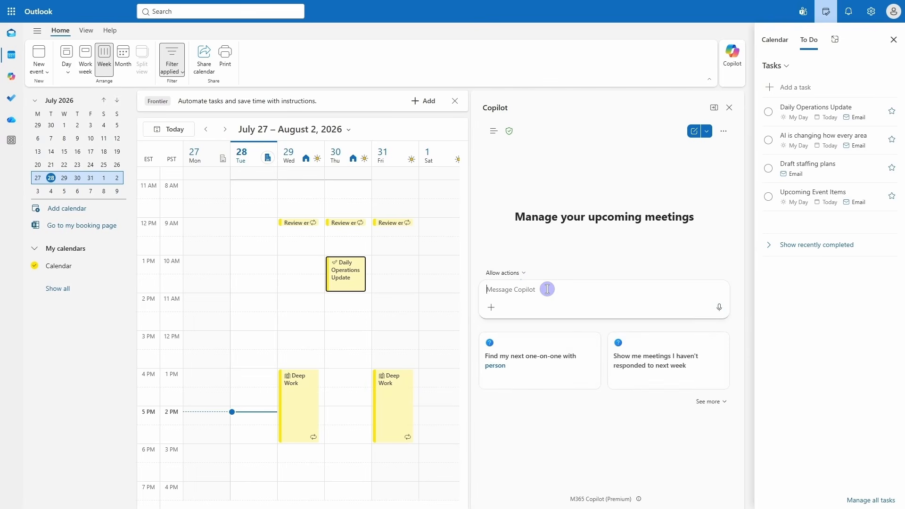
type("create a recurring calendar event monday to friday to review my emails at 12 pm for 15 minutes")
key("Return")
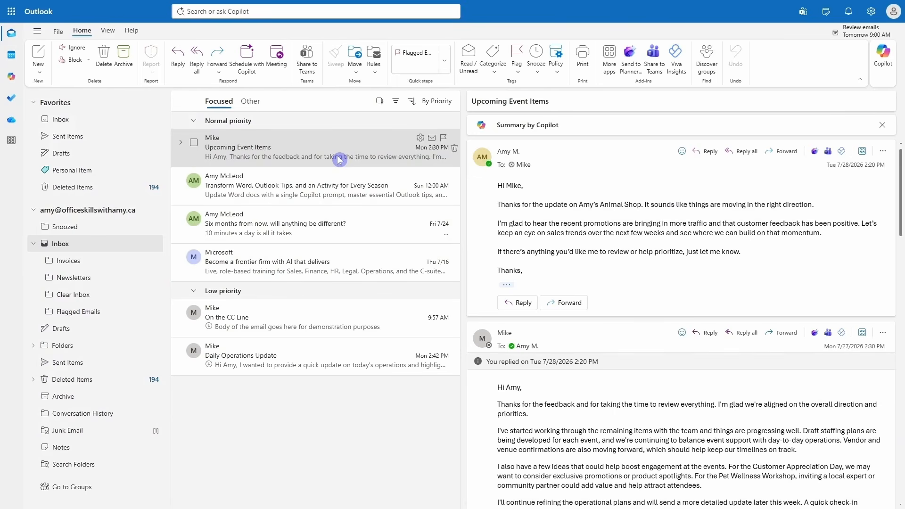
Step: Open Copilot from the Inbox, remove the attached email context to view its inbox-wide prompts, and close it
left_click(884, 60)
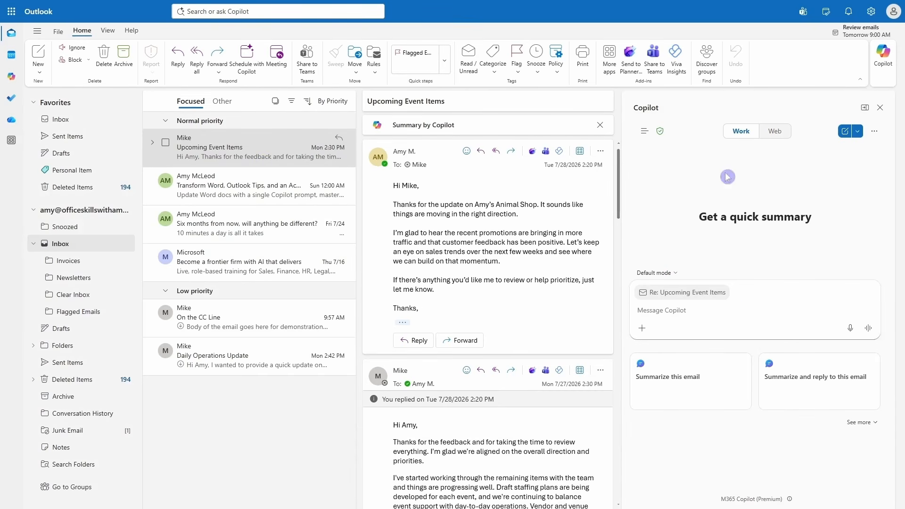
left_click(727, 289)
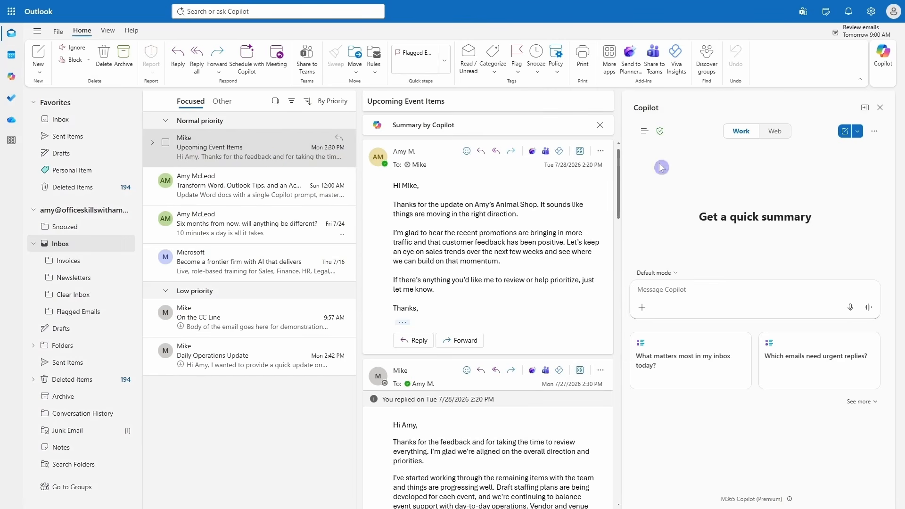
left_click(690, 291)
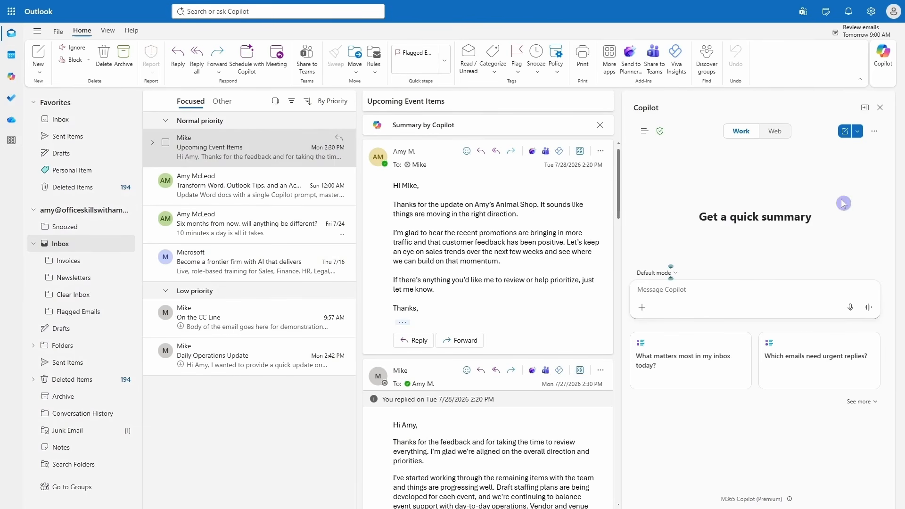
left_click(881, 108)
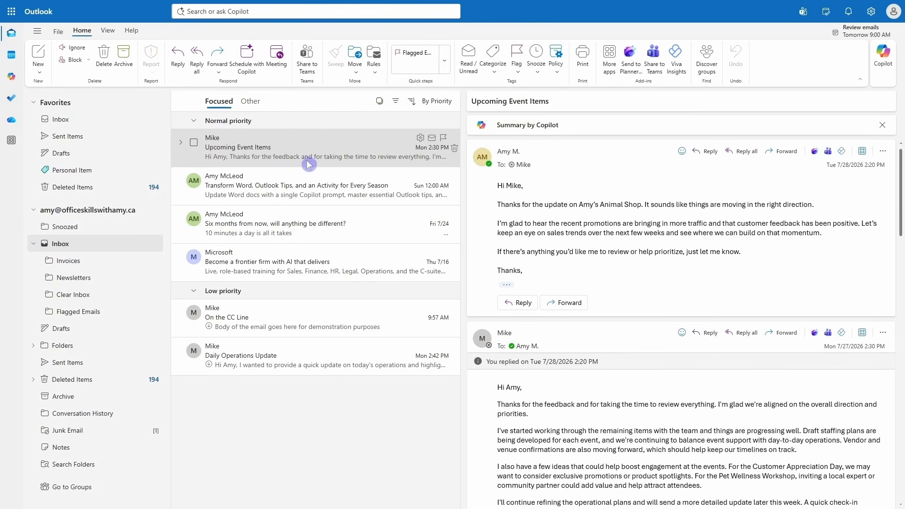
Step: View Copilot's summary of the expanded Upcoming Event Items conversation and open Ask Copilot for it
left_click(289, 156)
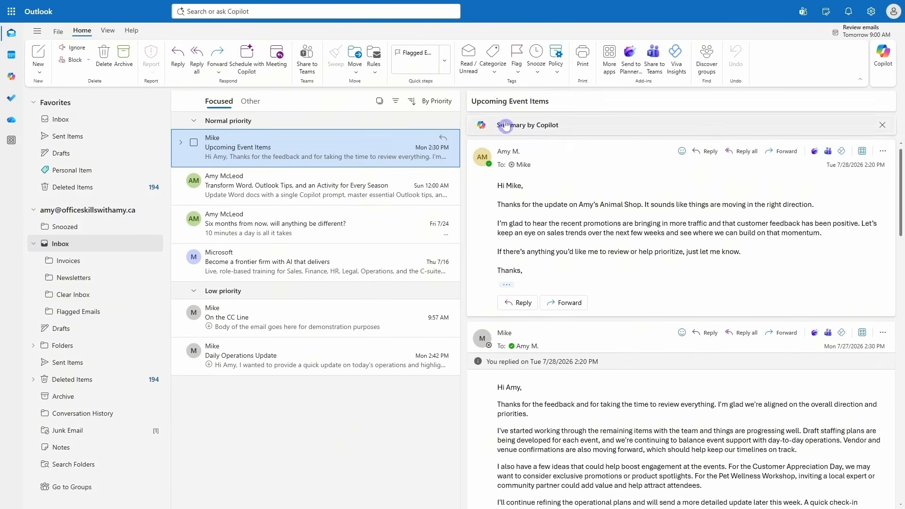
left_click(573, 130)
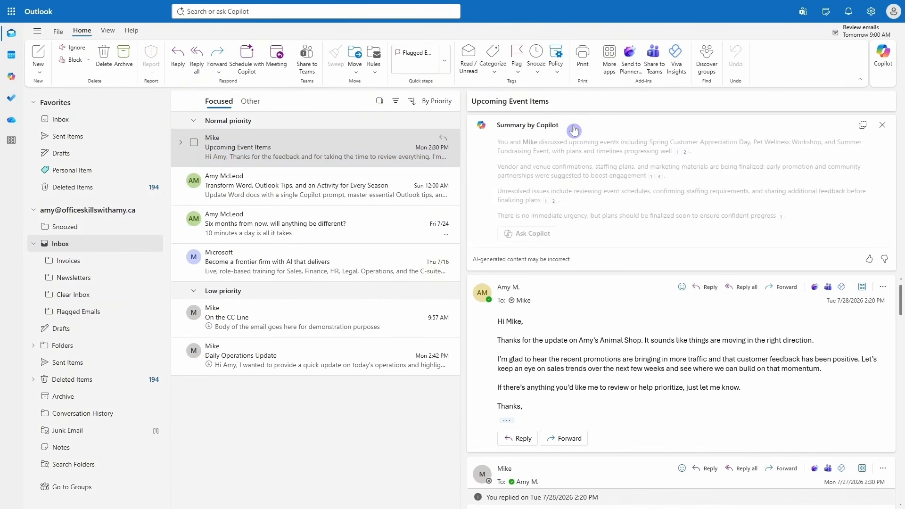
left_click(181, 142)
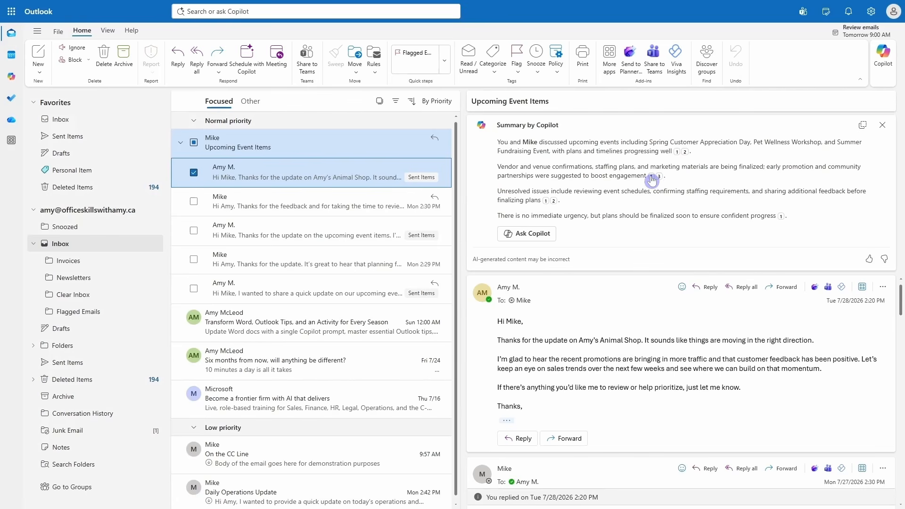
left_click(534, 234)
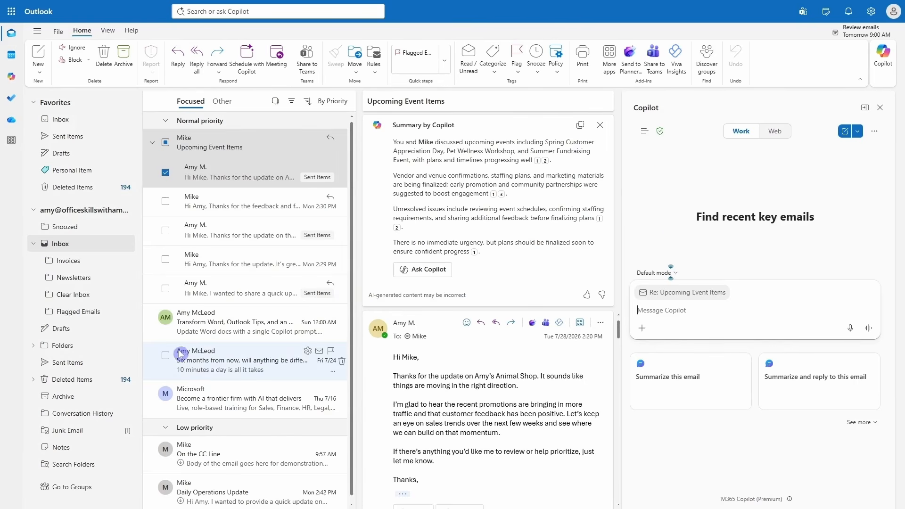
Step: Start a reply to the Daily Operations Update email with Copilot's Help me reply option
left_click(212, 371)
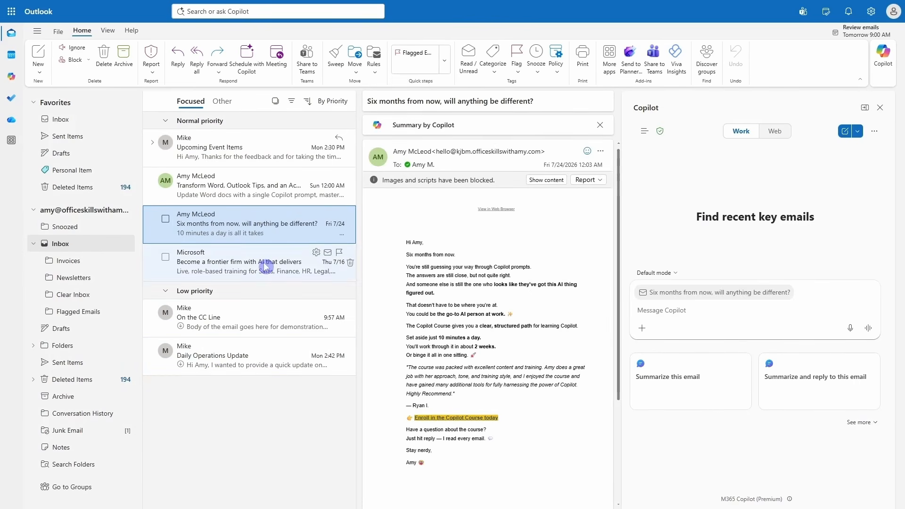
left_click(242, 366)
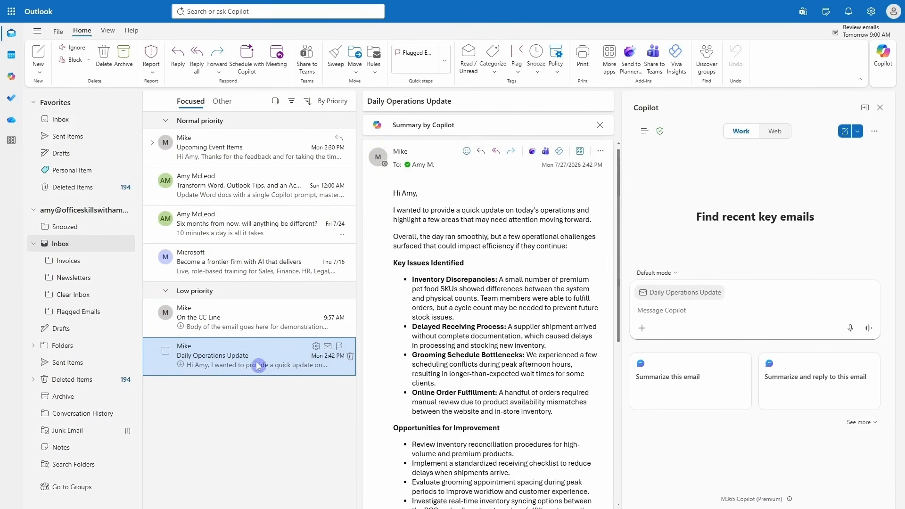
left_click(479, 152)
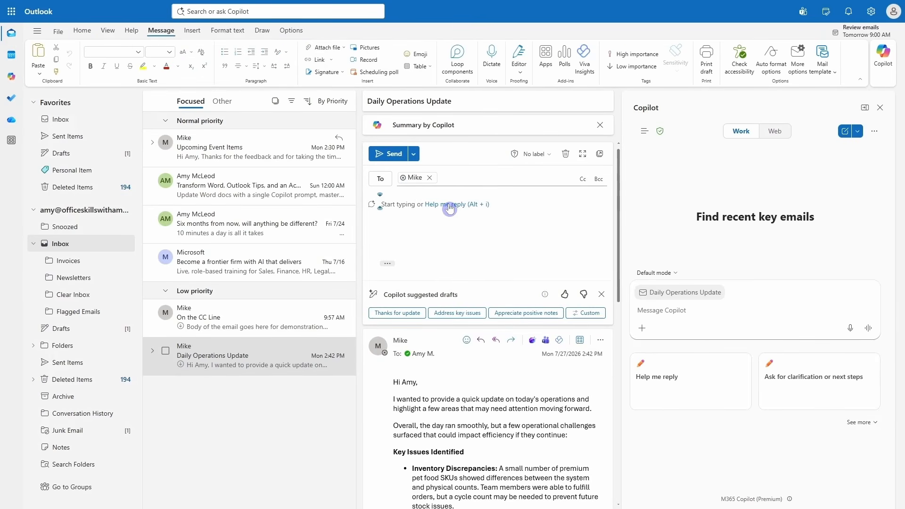
left_click(449, 208)
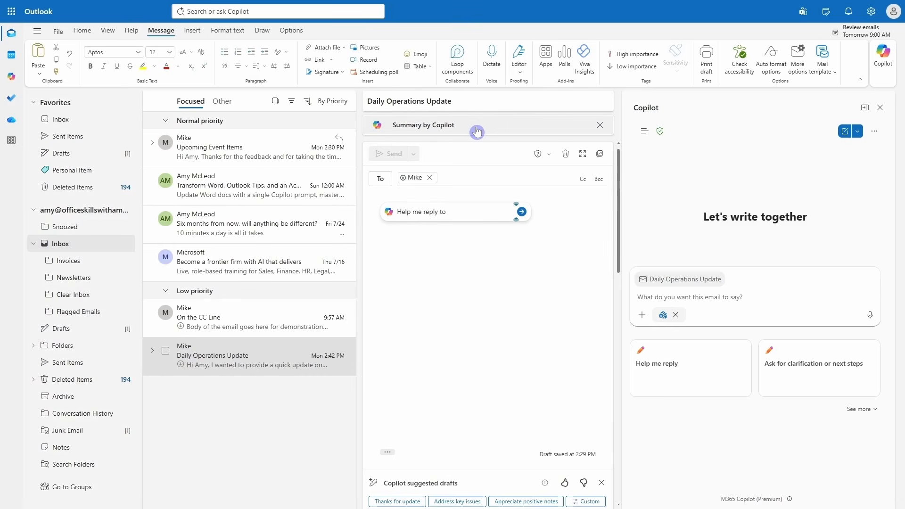
Step: Open the On the CC Line email, go to Manage rules, and open the Newlsetter rule to examine its condition and action
left_click(289, 330)
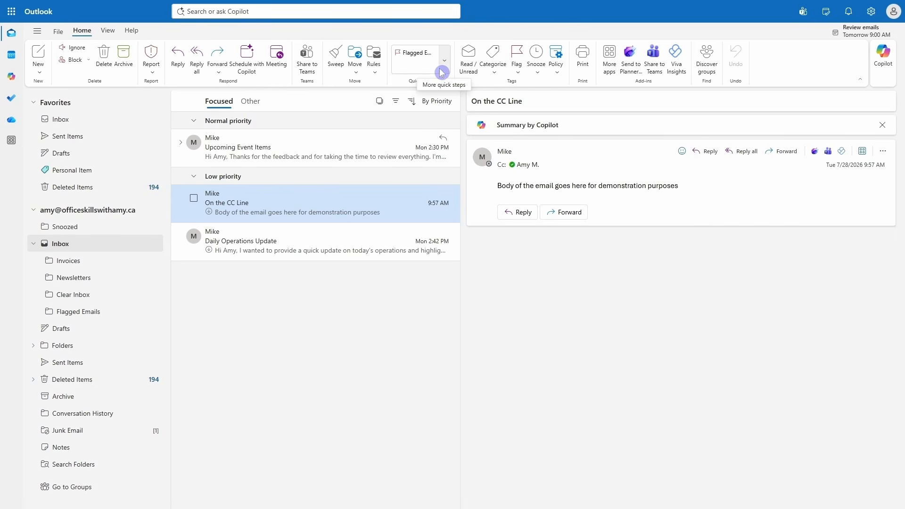
left_click(375, 73)
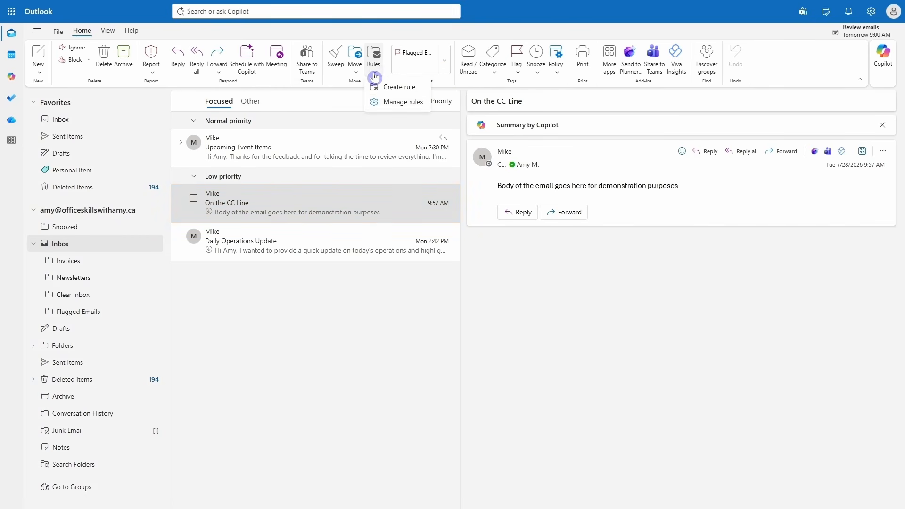
left_click(398, 101)
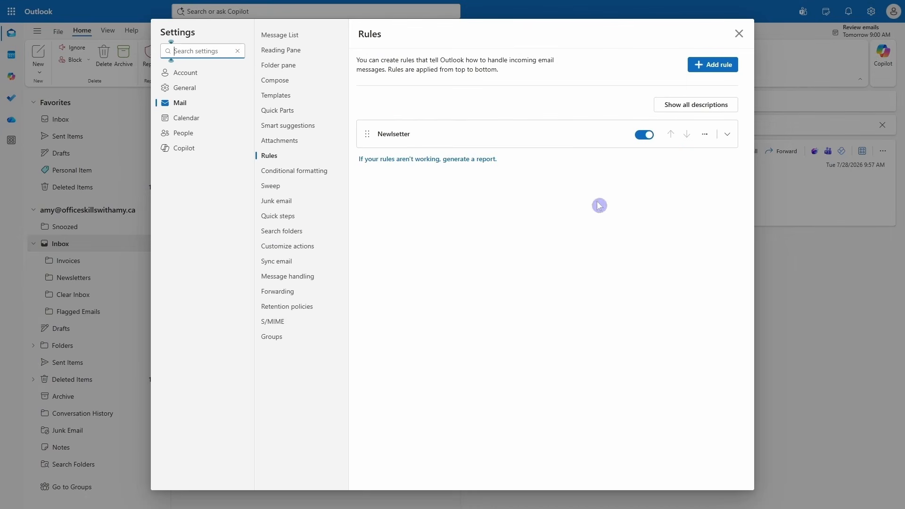
left_click(406, 141)
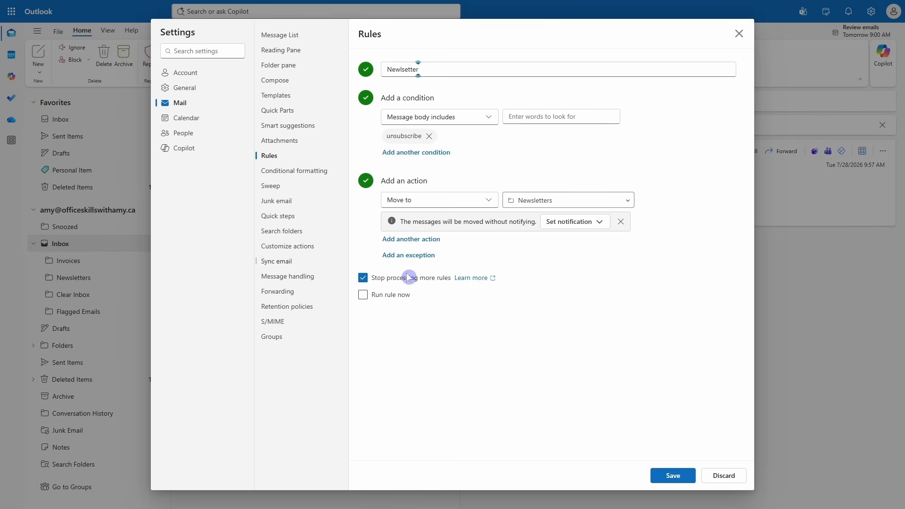
Step: Close the Newlsetter rule with its changes discarded and browse the emails collected in the Newsletters folder
left_click(738, 33)
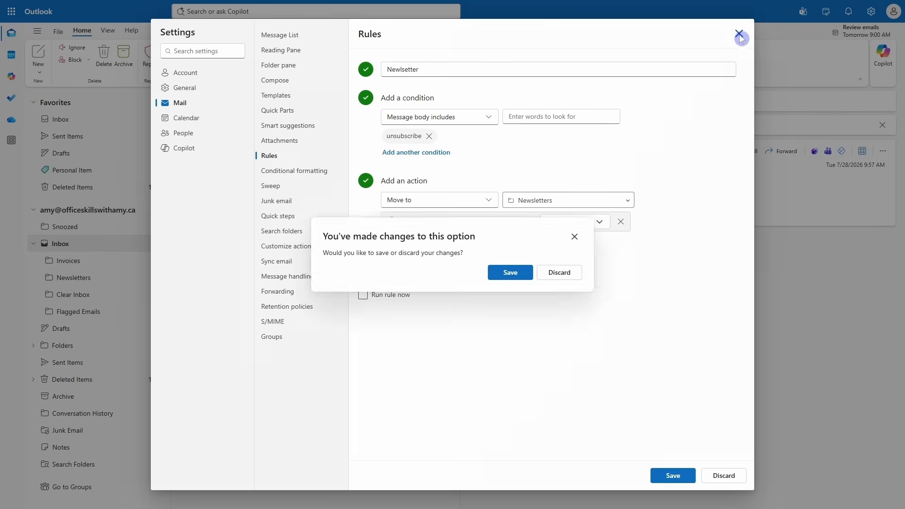
left_click(548, 278)
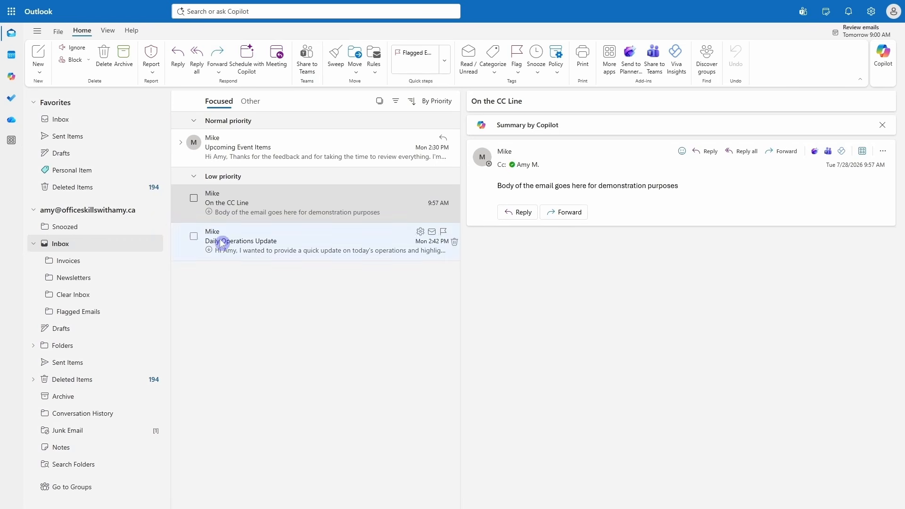
left_click(121, 281)
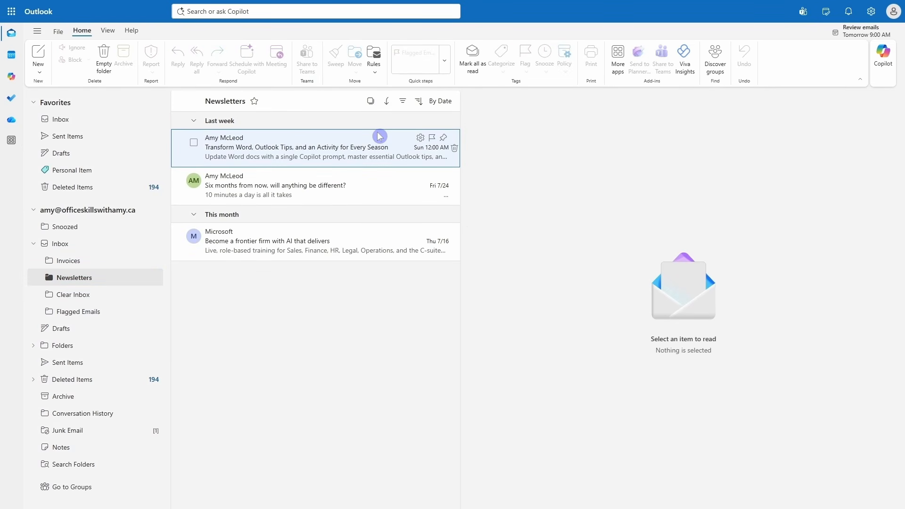
left_click(360, 137)
left_click(352, 246)
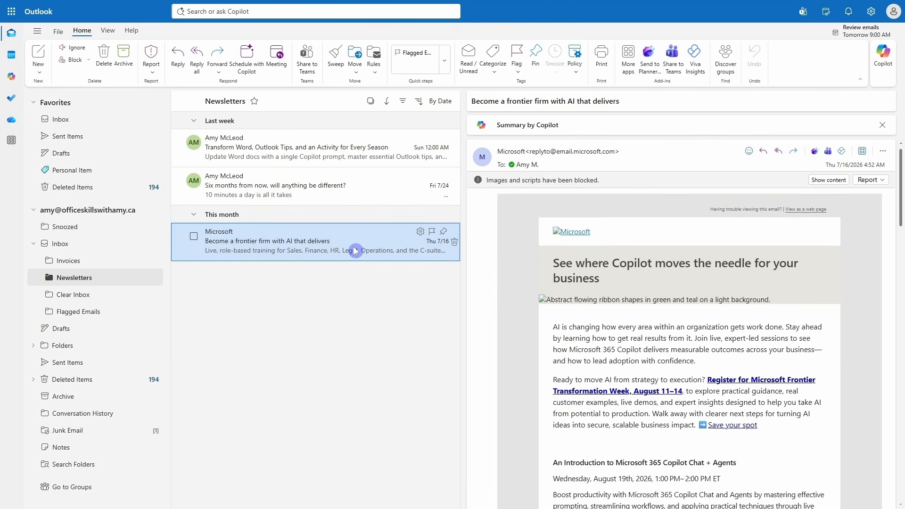
left_click(398, 189)
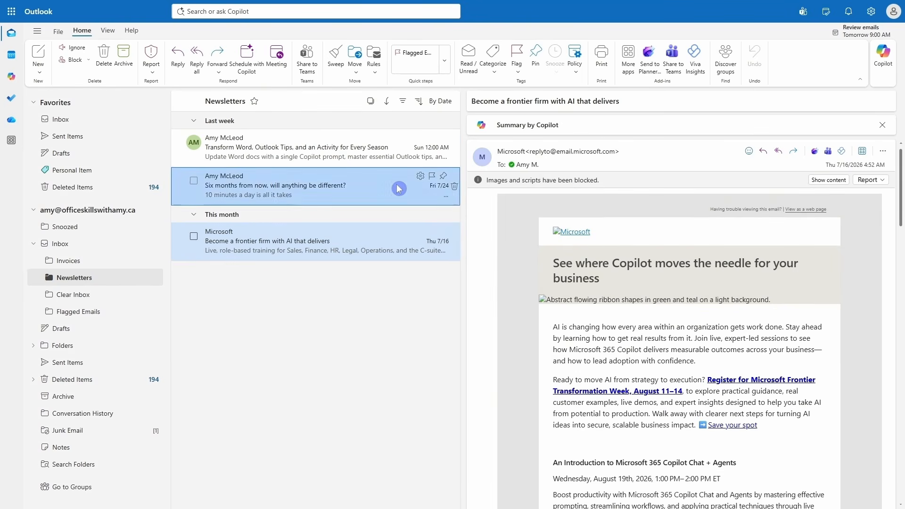
left_click(394, 151)
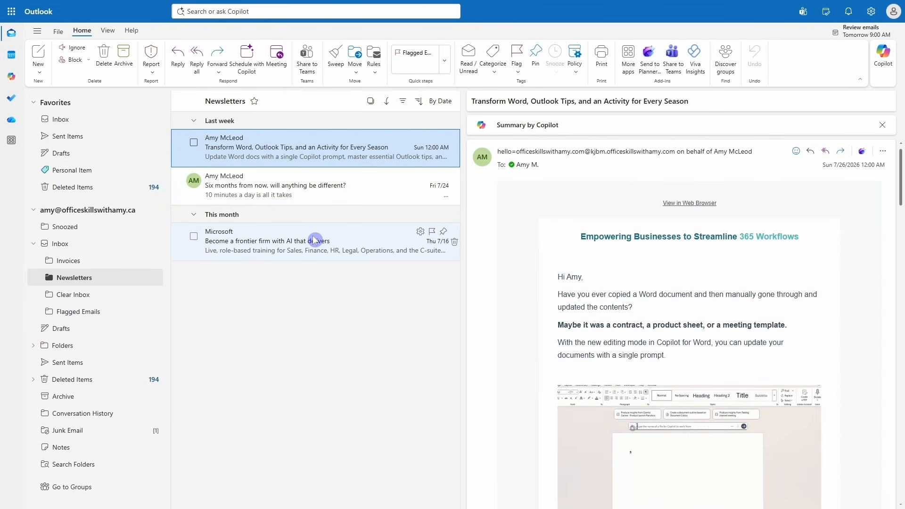
Step: Open the Flagged Email quick step to examine its actions and available shortcuts, discard any changes, and return to the newsletter emails
left_click(444, 66)
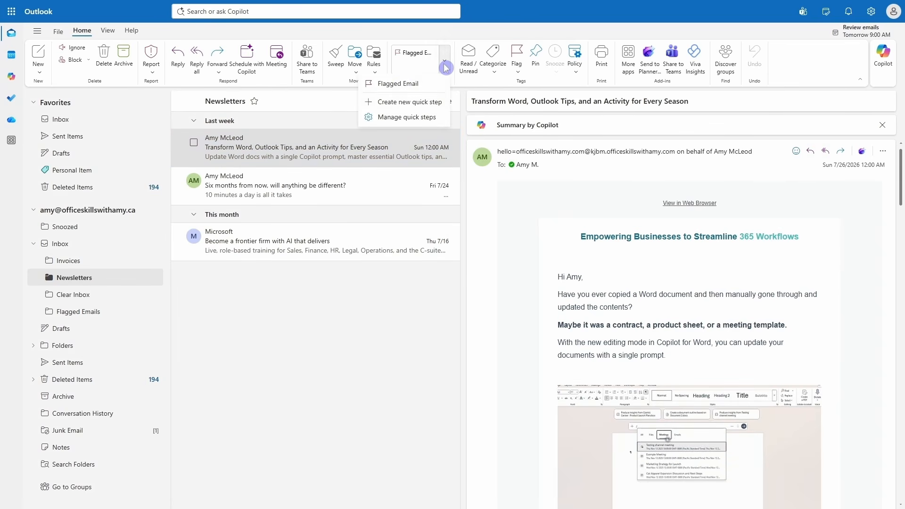
left_click(390, 120)
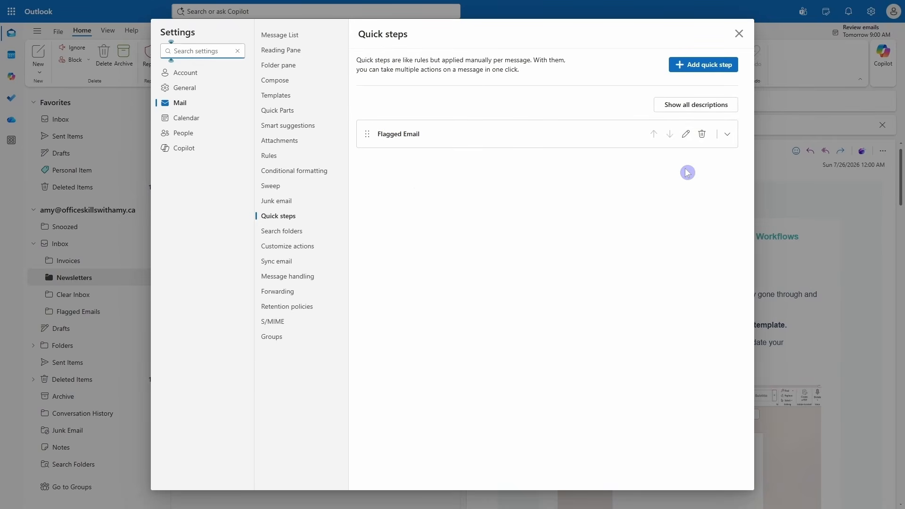
left_click(686, 135)
left_click(566, 283)
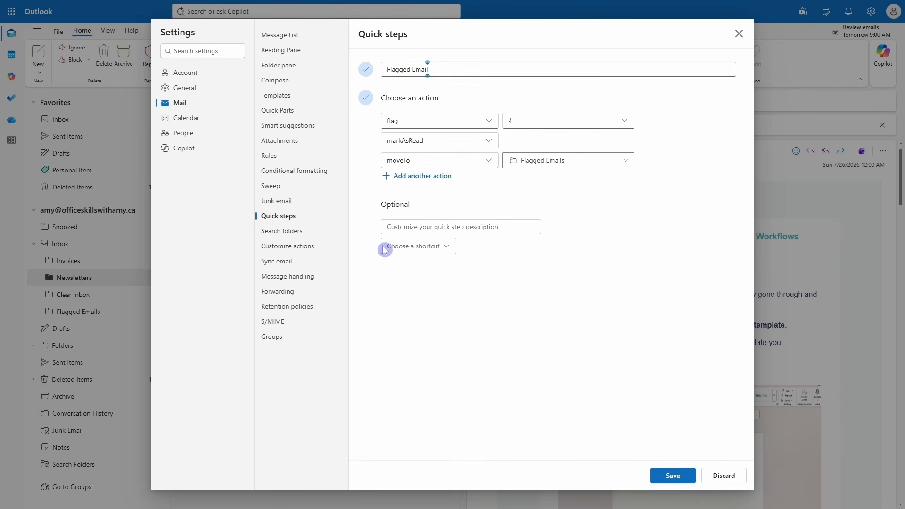
left_click(446, 248)
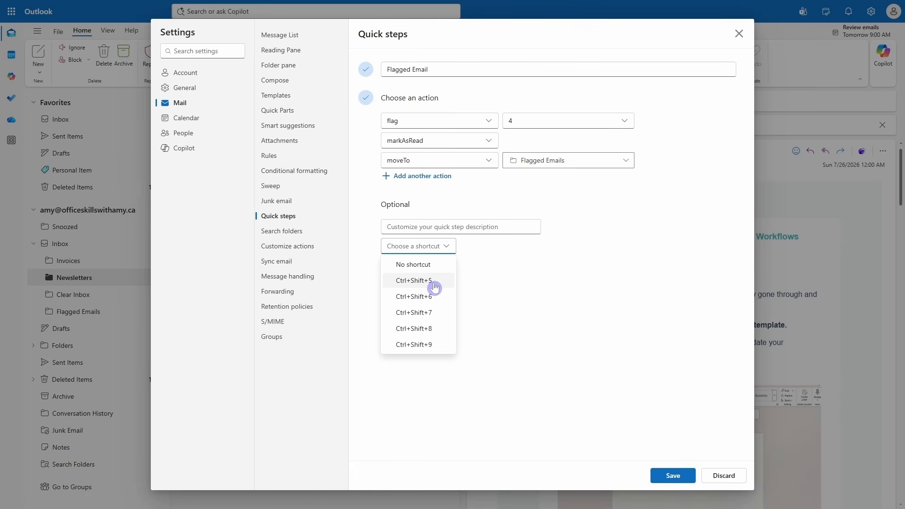
left_click(600, 269)
left_click(739, 35)
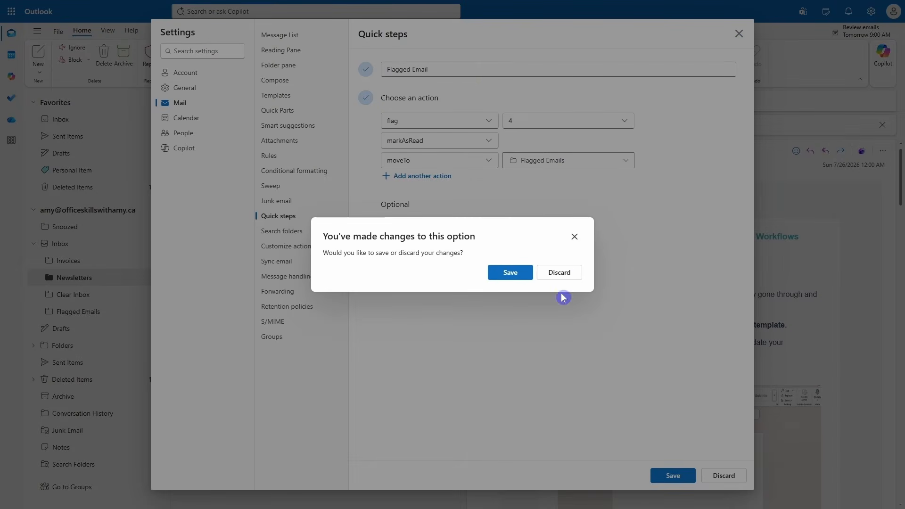
left_click(573, 274)
left_click(327, 187)
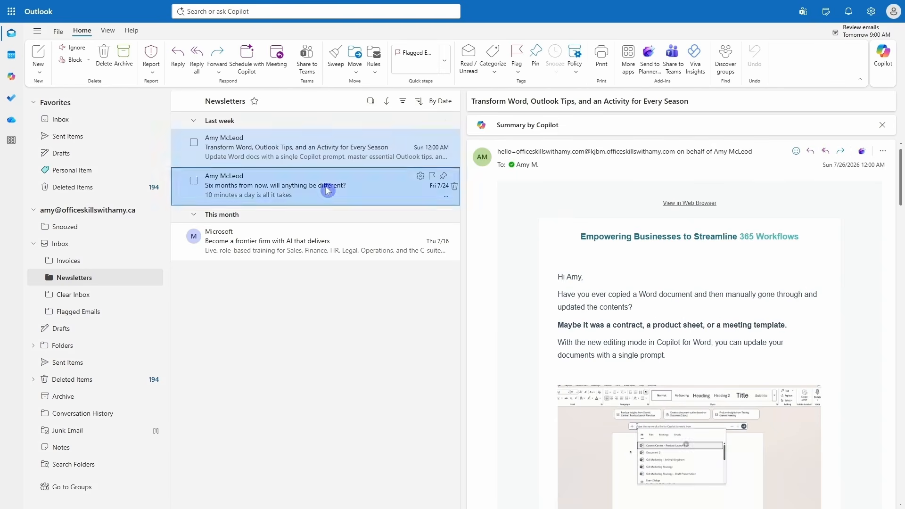
left_click(328, 239)
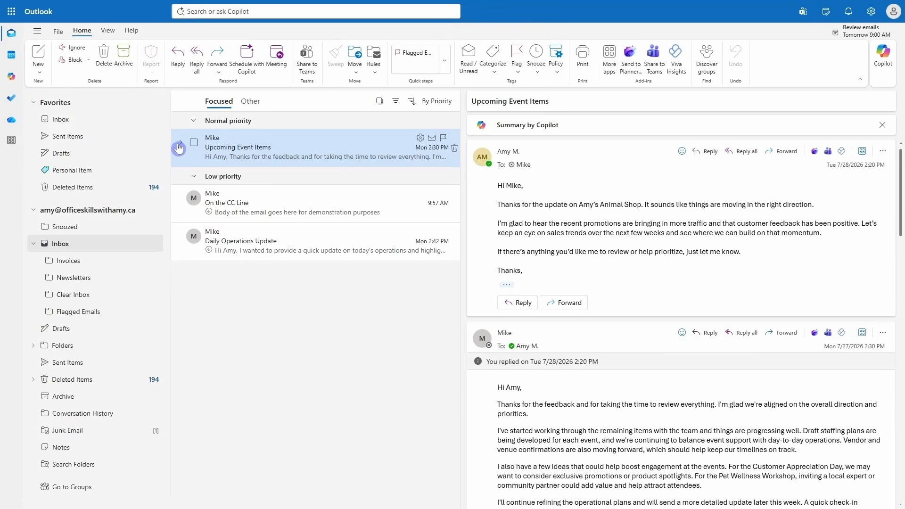
Step: Expand the Upcoming Event Items conversation, create a meeting from it with Schedule with Copilot, and check the attendees and suggested times
left_click(181, 146)
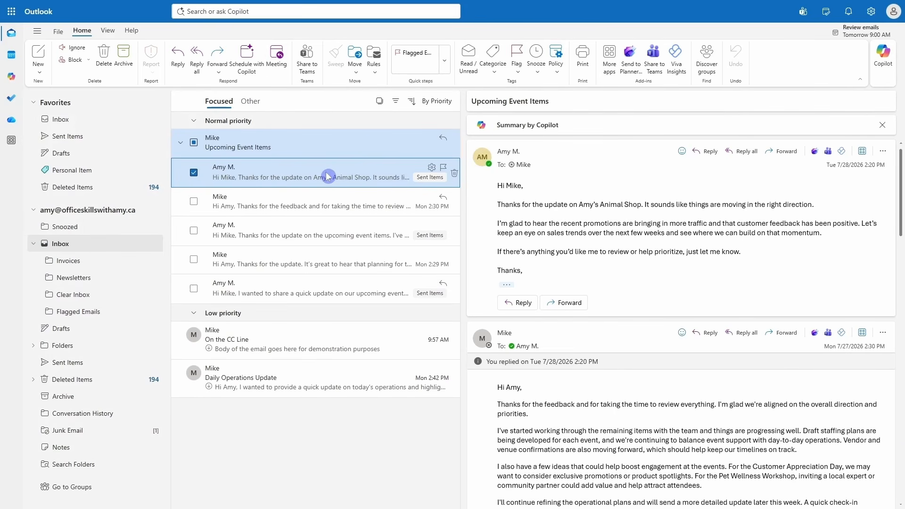
left_click(256, 54)
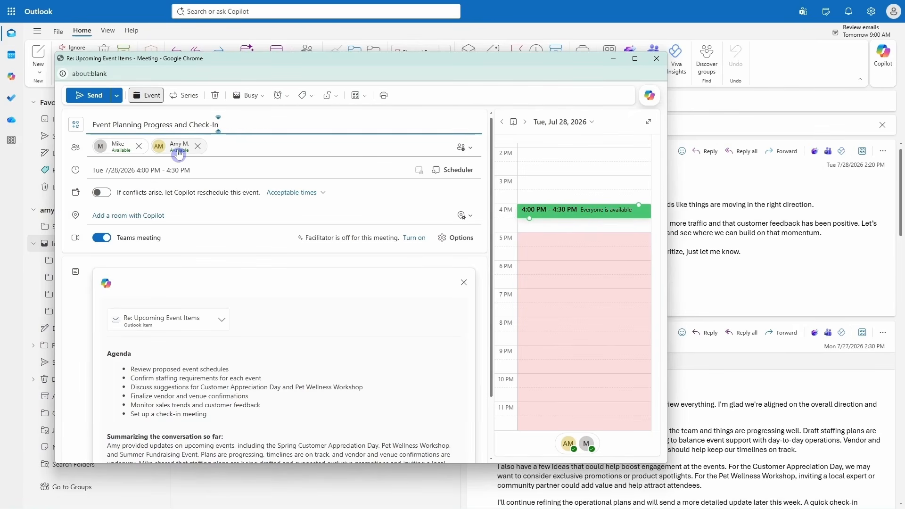
mouse_move(159, 153)
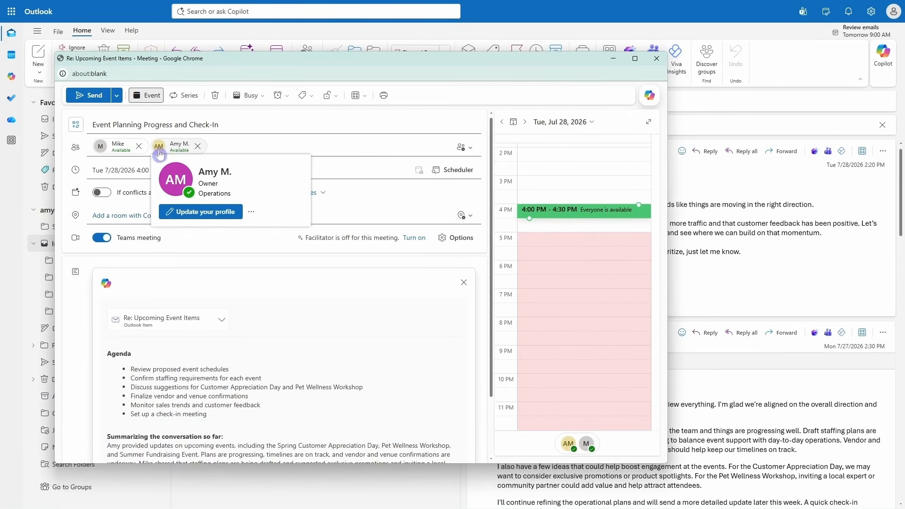
left_click(406, 199)
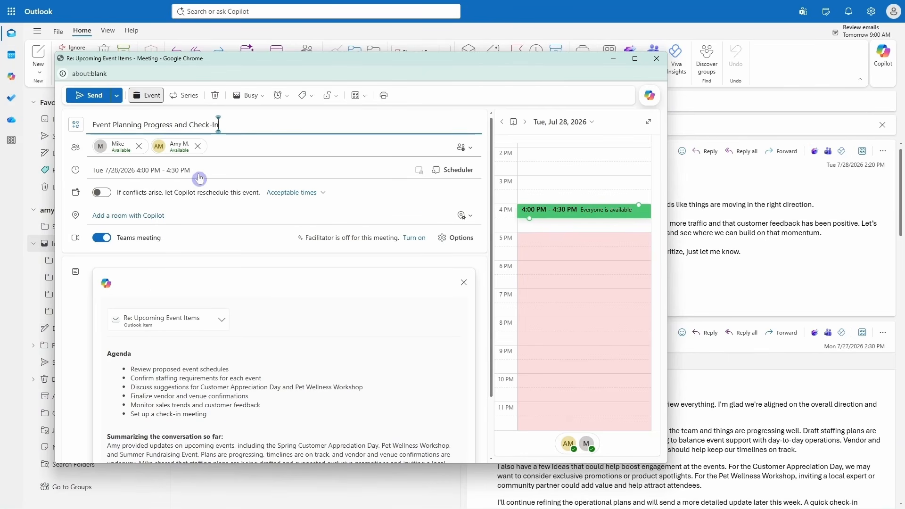
left_click(231, 177)
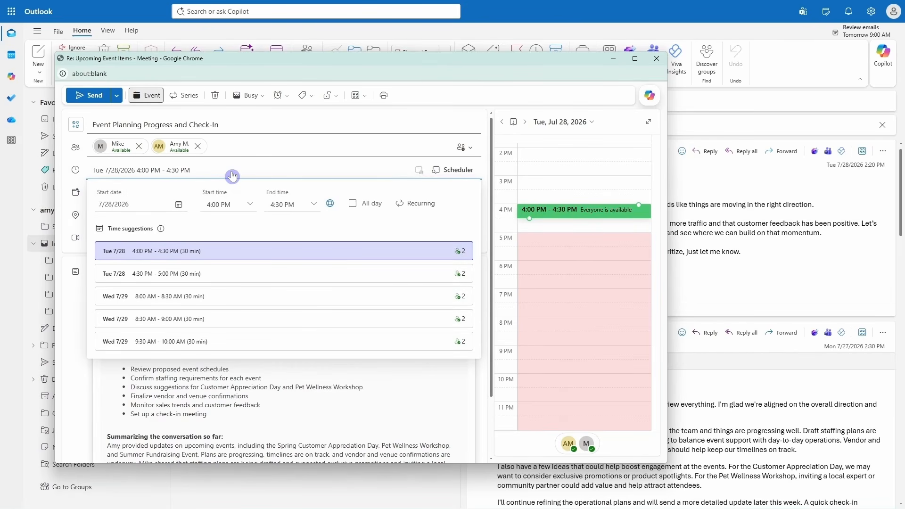
left_click(191, 395)
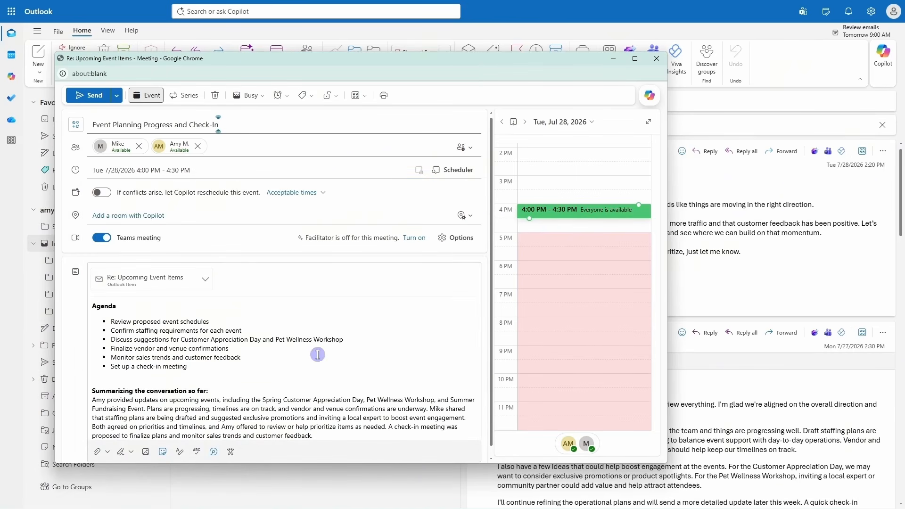
Step: Review the Copilot-written agenda and conversation summary in the Event Planning Progress and Check-In invitation, and send it
scroll(268, 363, "down", 1)
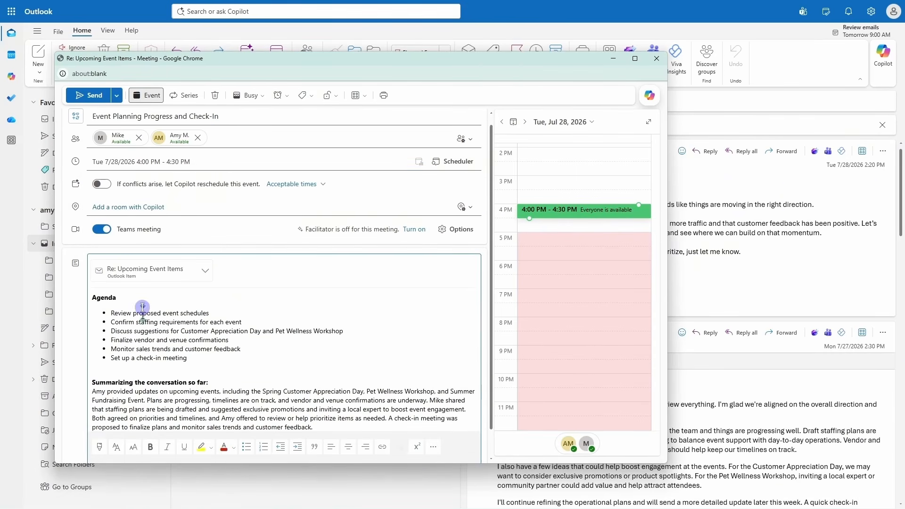
left_click_drag(143, 313, 209, 313)
left_click(302, 358)
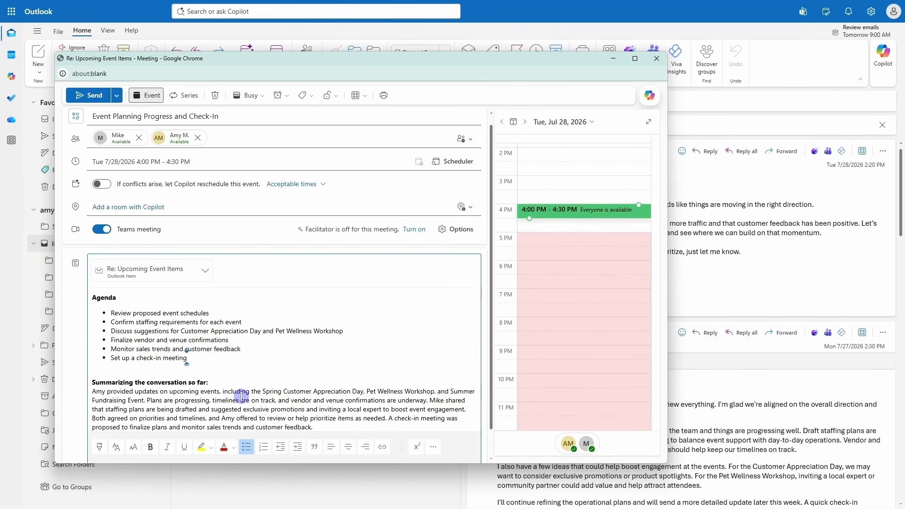
left_click(88, 100)
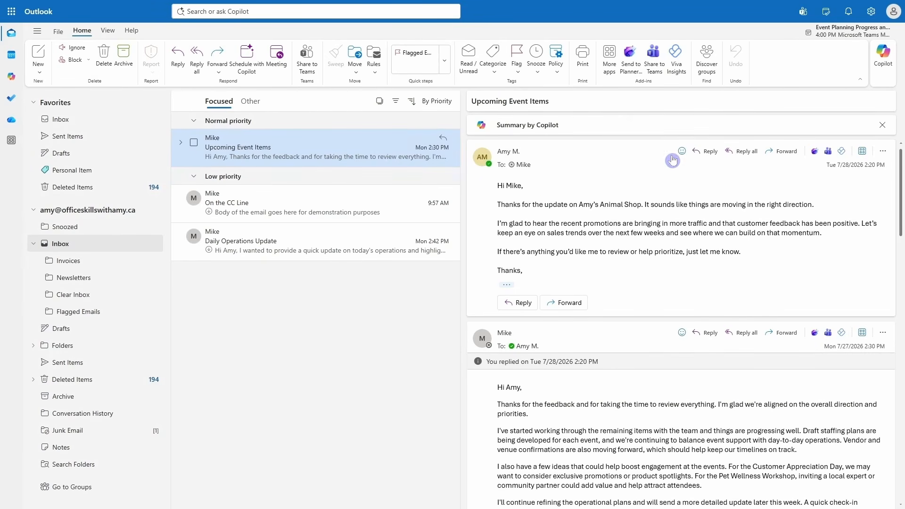
Step: React to the newest message in the Upcoming Event Items conversation with the celebration emoji
mouse_move(679, 154)
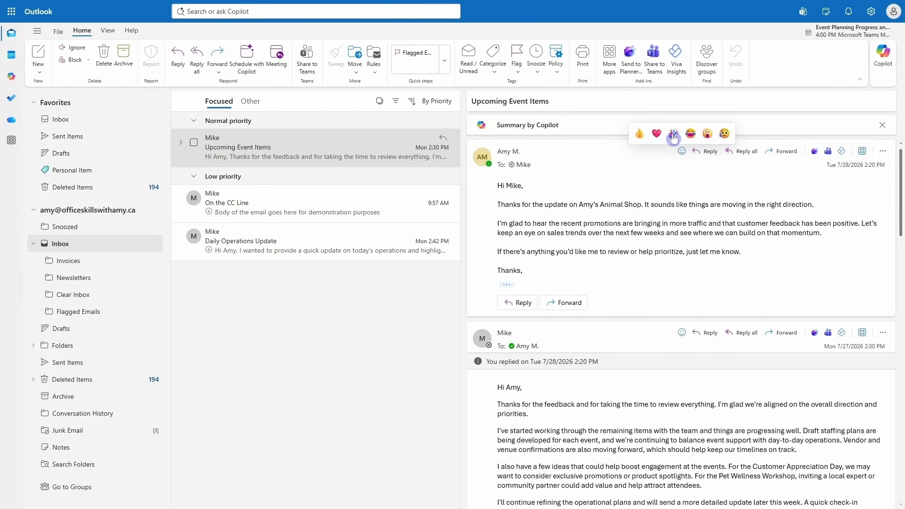
left_click(674, 135)
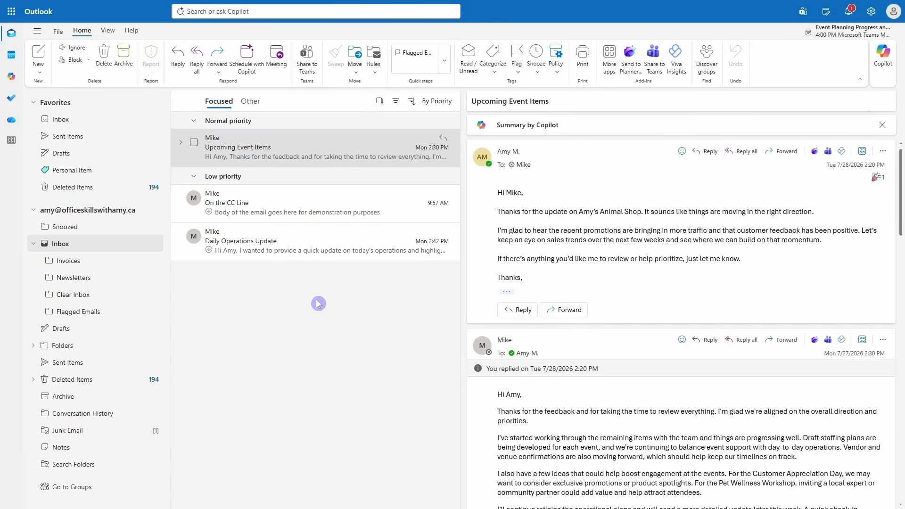
Step: View the available Microsoft 365 apps in the app launcher, and close it
left_click(11, 13)
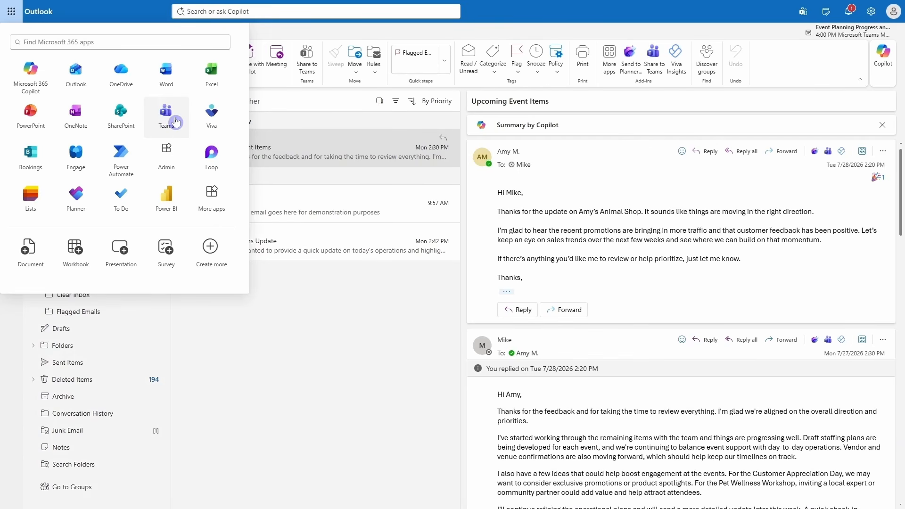
left_click(289, 314)
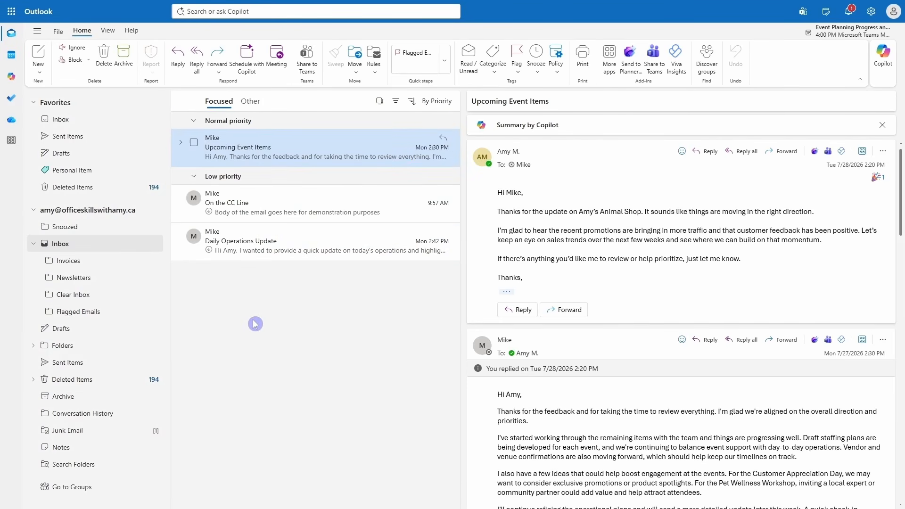